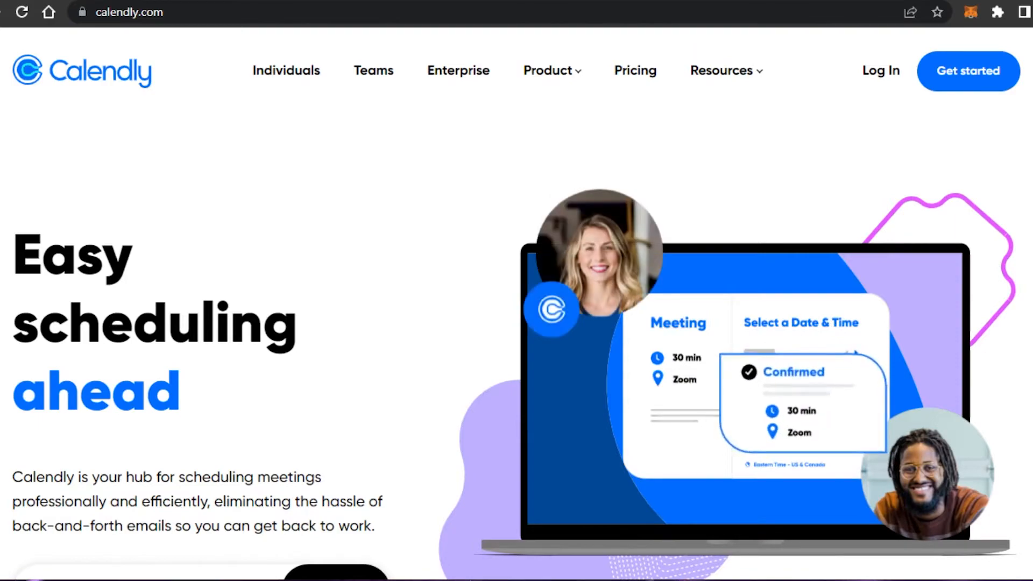
Step: Look through the Calendly home page from the introduction to the free trial section, and view the available sign-up options
{"action": "scroll", "coordinate": [516, 344], "scroll_direction": "down", "scroll_amount": 20}
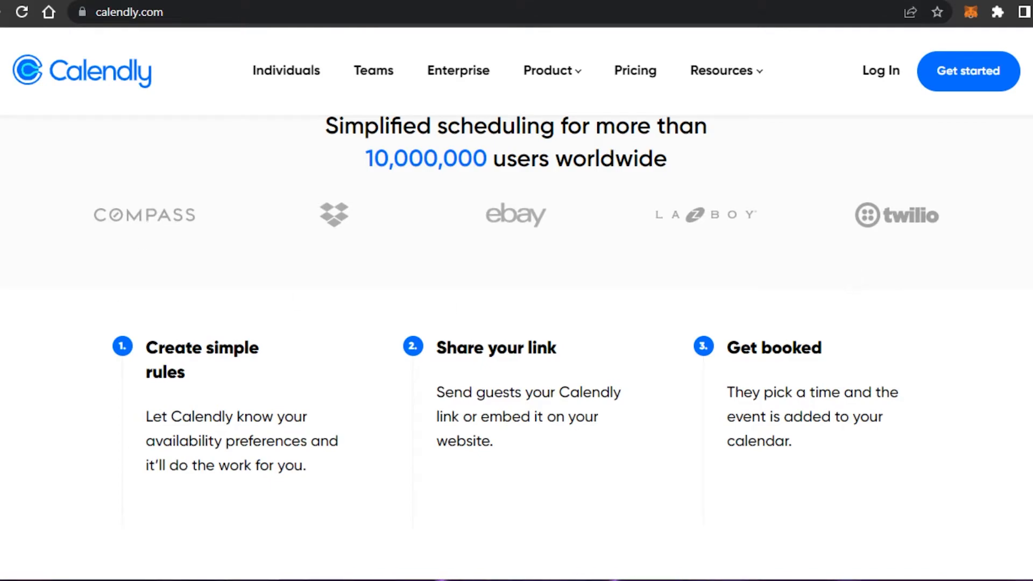
{"action": "scroll", "coordinate": [516, 344], "scroll_direction": "up", "scroll_amount": 10}
{"action": "scroll", "coordinate": [516, 345], "scroll_direction": "down", "scroll_amount": 14}
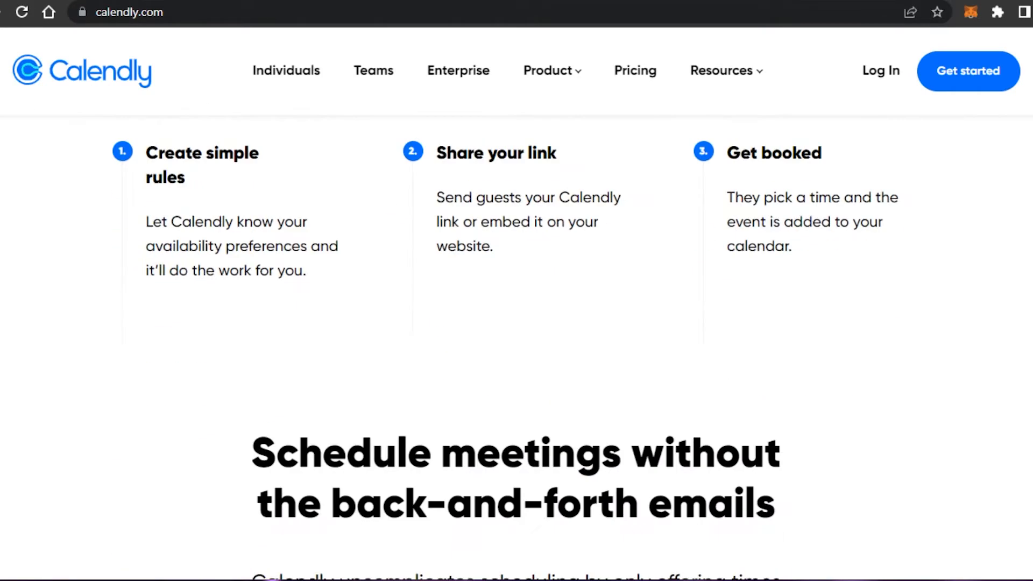
{"action": "scroll", "coordinate": [517, 345], "scroll_direction": "down", "scroll_amount": 15}
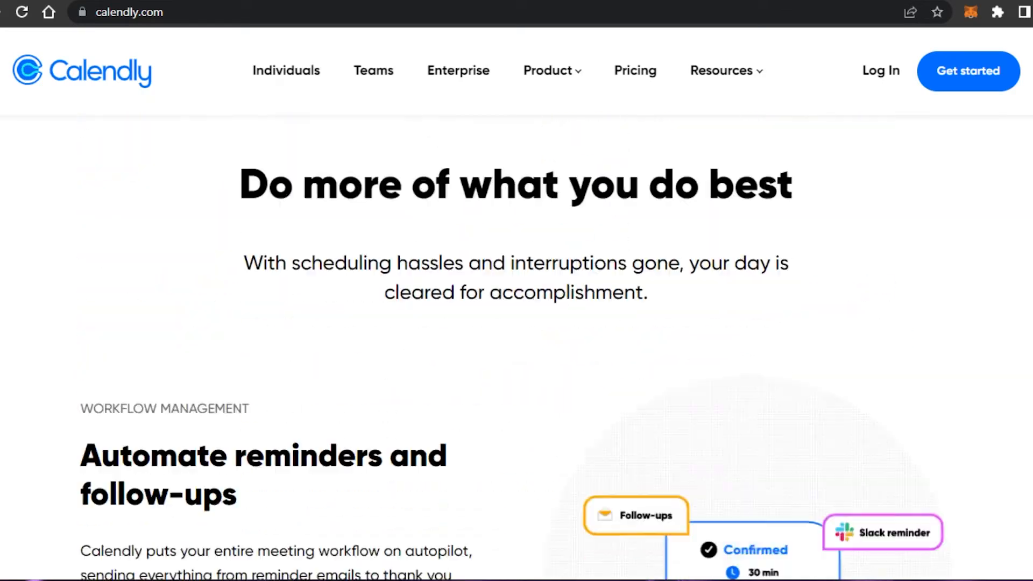
{"action": "scroll", "coordinate": [517, 344], "scroll_direction": "down", "scroll_amount": 5}
{"action": "scroll", "coordinate": [517, 345], "scroll_direction": "down", "scroll_amount": 20}
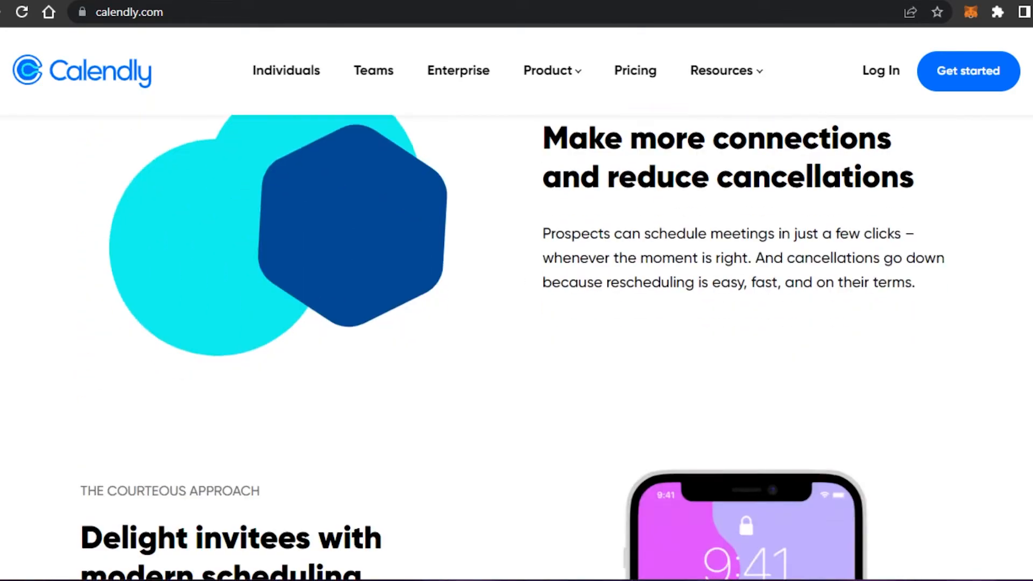
{"action": "scroll", "coordinate": [516, 344], "scroll_direction": "down", "scroll_amount": 3}
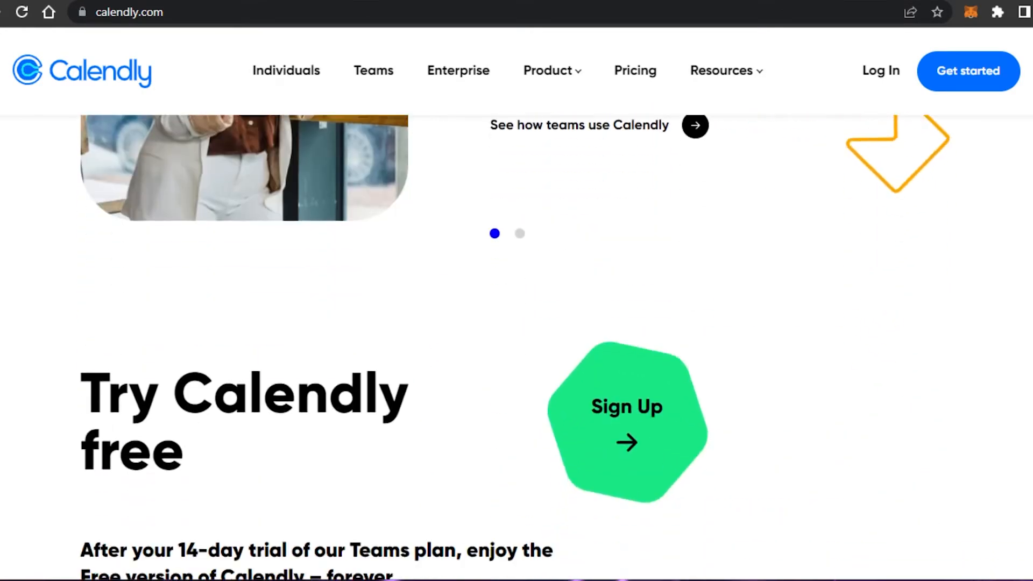
{"action": "scroll", "coordinate": [516, 344], "scroll_direction": "up", "scroll_amount": 20}
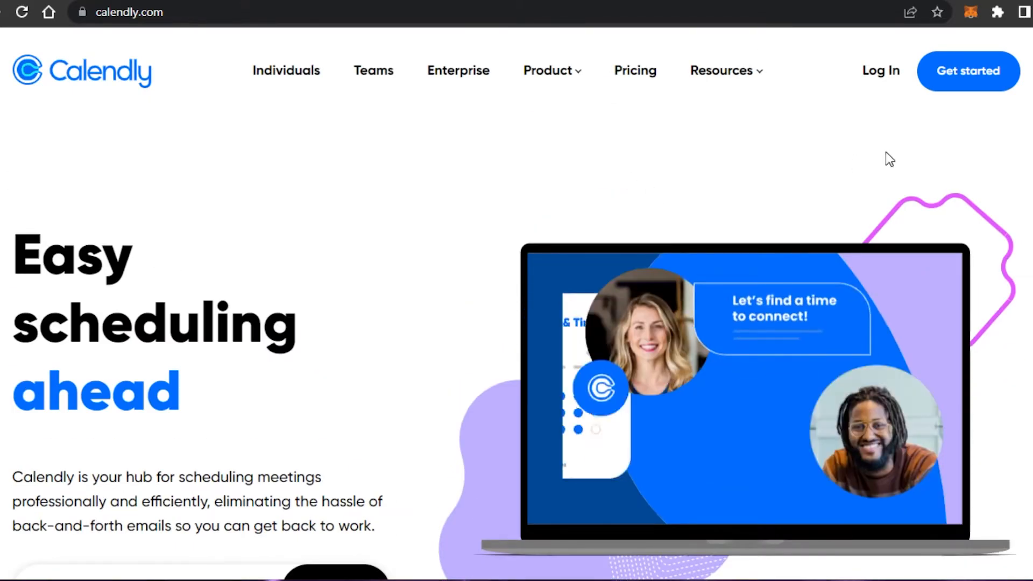
{"action": "left_click", "coordinate": [977, 85]}
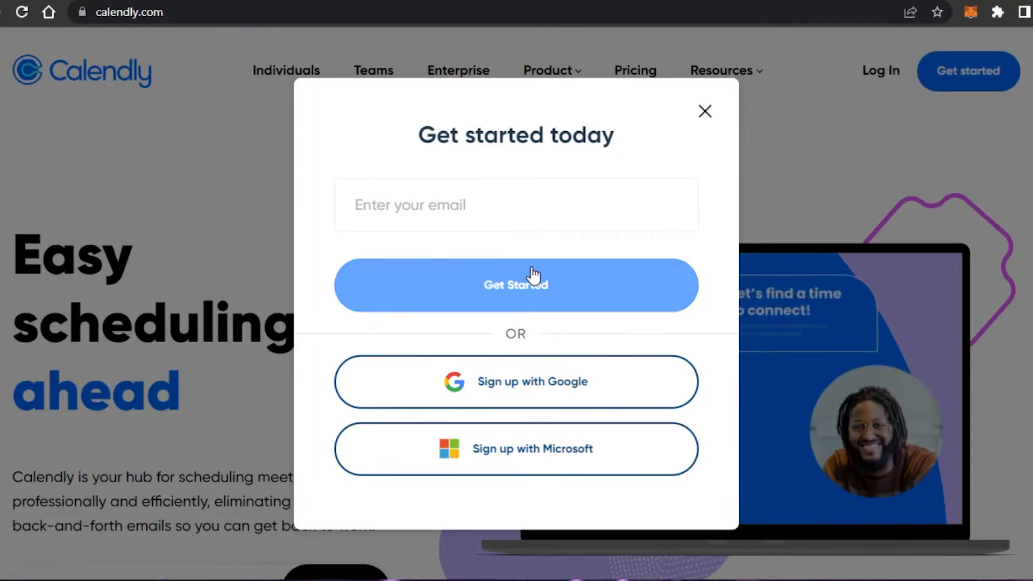
{"action": "left_click", "coordinate": [705, 113]}
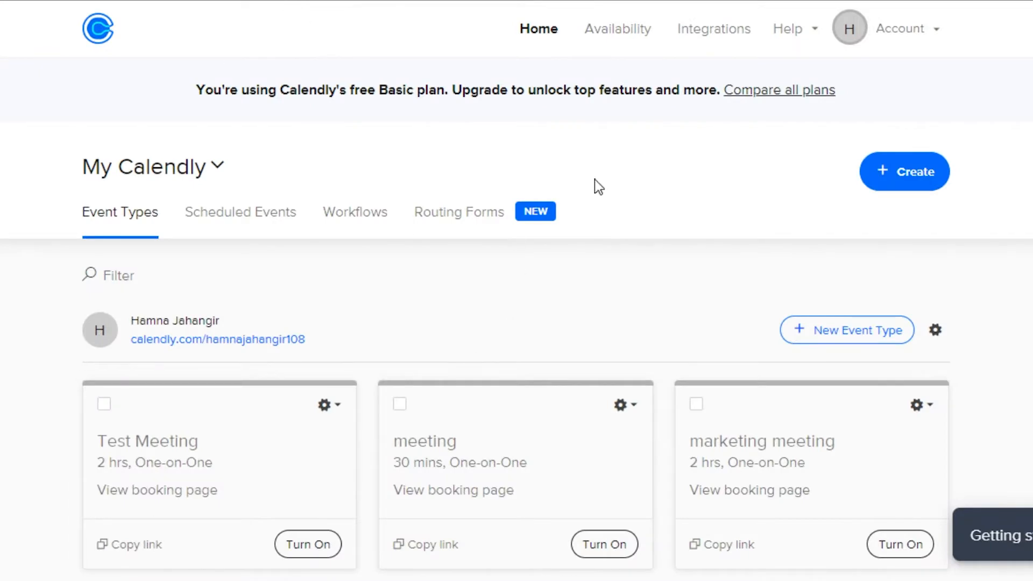
Step: Examine the existing event types on the account's home page, checking which meetings are listed and turned on
{"action": "scroll", "coordinate": [516, 377], "scroll_direction": "down", "scroll_amount": 8}
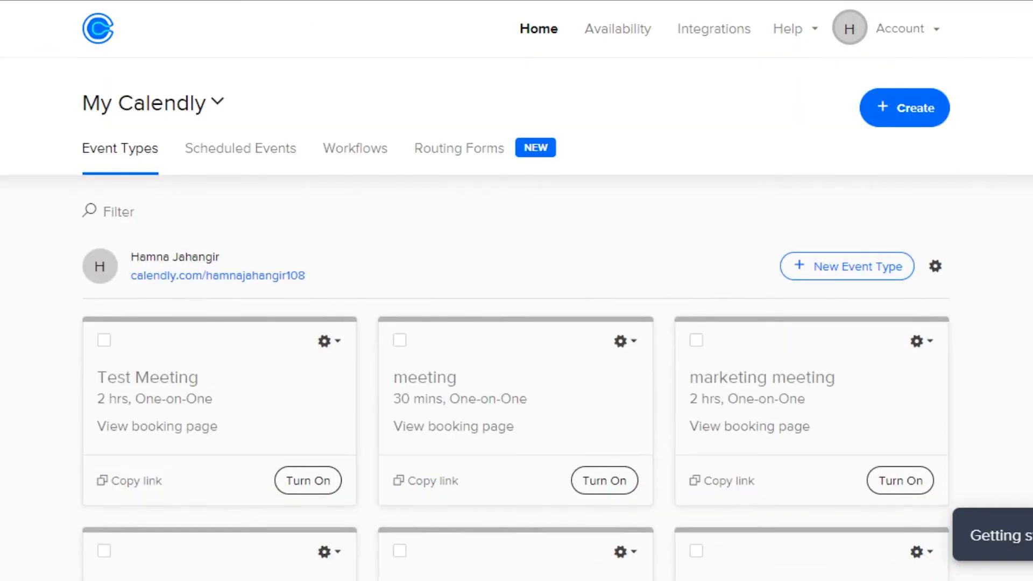
{"action": "scroll", "coordinate": [516, 323], "scroll_direction": "down", "scroll_amount": 3}
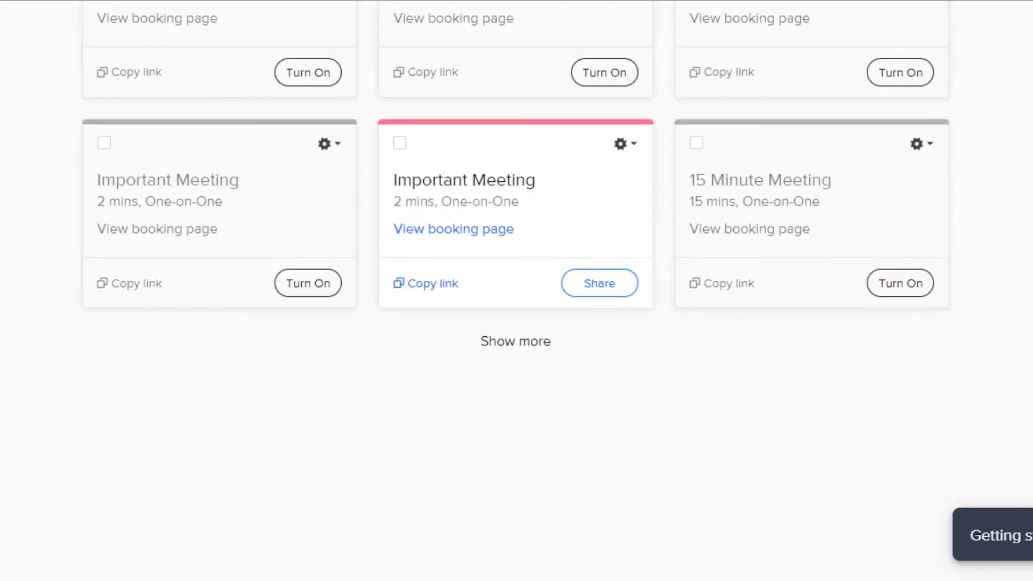
{"action": "scroll", "coordinate": [515, 323], "scroll_direction": "up", "scroll_amount": 10}
{"action": "scroll", "coordinate": [515, 323], "scroll_direction": "down", "scroll_amount": 6}
{"action": "scroll", "coordinate": [516, 430], "scroll_direction": "down", "scroll_amount": 3}
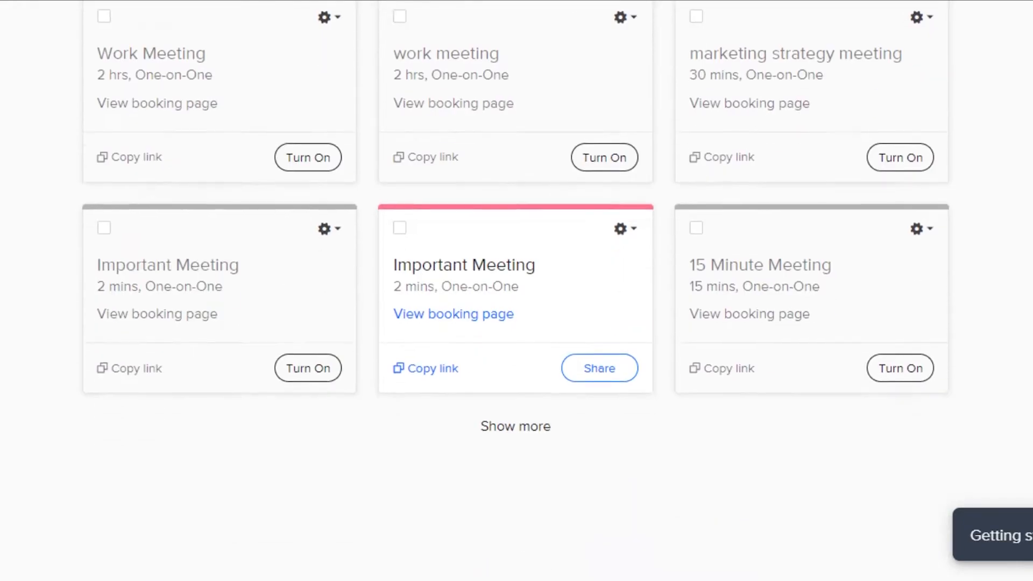
{"action": "scroll", "coordinate": [516, 431], "scroll_direction": "up", "scroll_amount": 5}
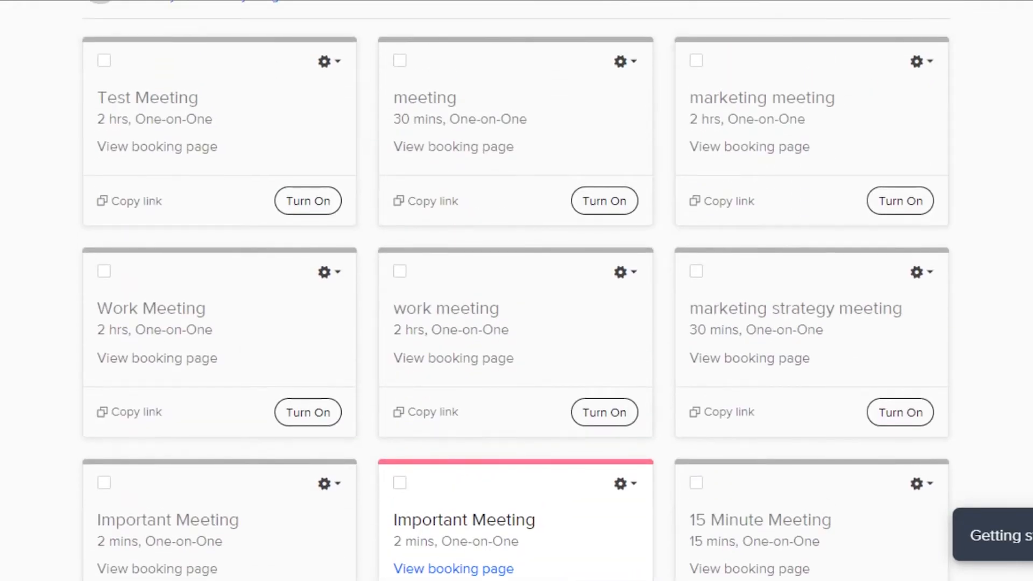
{"action": "scroll", "coordinate": [353, 171], "scroll_direction": "down", "scroll_amount": 5}
{"action": "scroll", "coordinate": [323, 80], "scroll_direction": "up", "scroll_amount": 10}
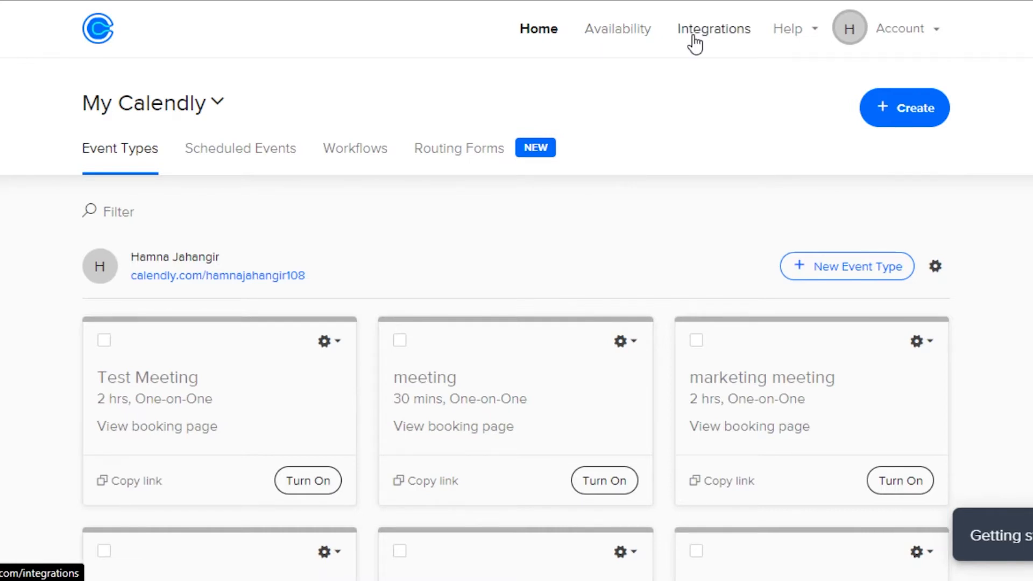
Step: Create a new availability schedule named Test
{"action": "left_click", "coordinate": [612, 44]}
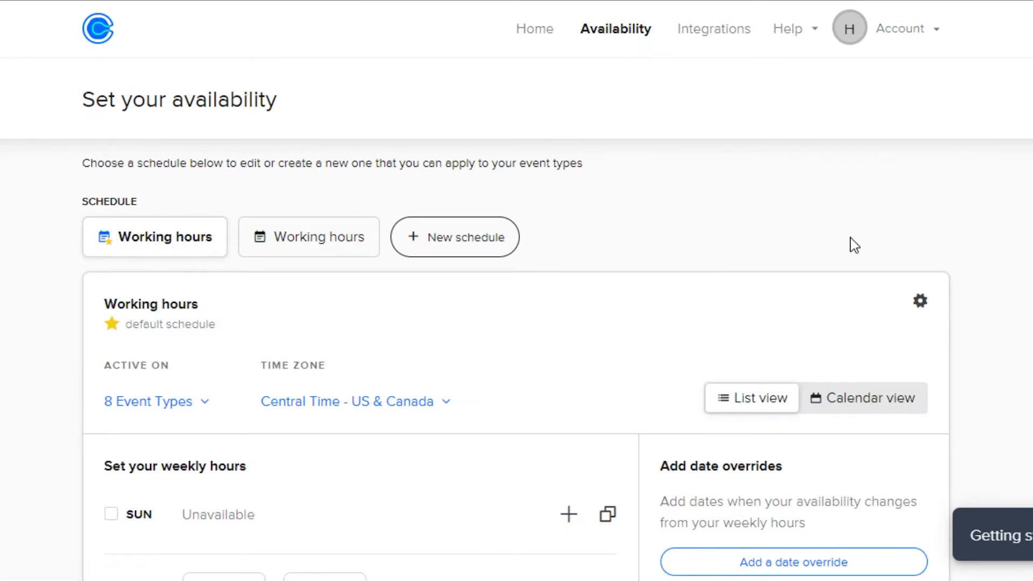
{"action": "scroll", "coordinate": [851, 244], "scroll_direction": "down", "scroll_amount": 10}
{"action": "scroll", "coordinate": [516, 290], "scroll_direction": "up", "scroll_amount": 10}
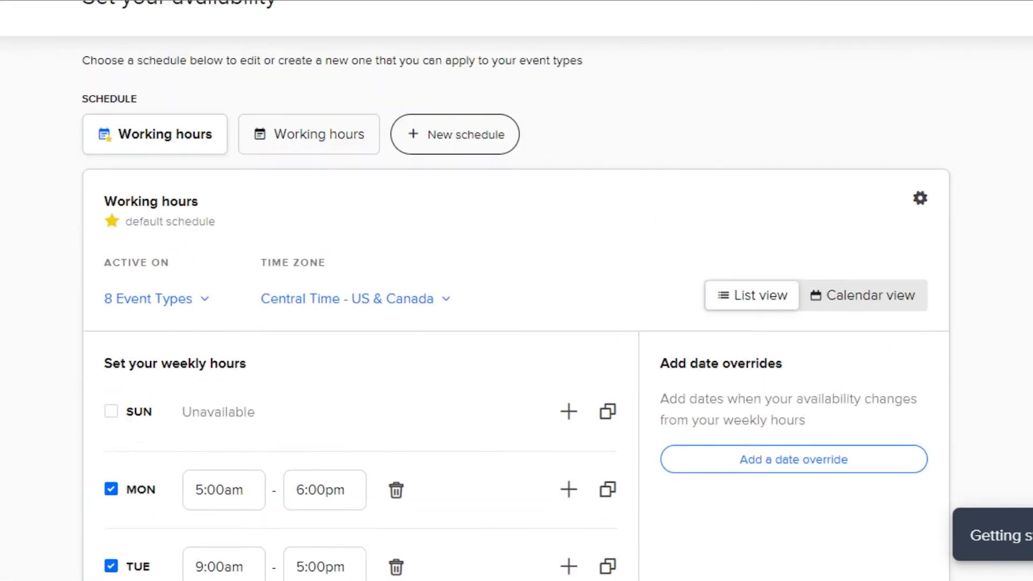
{"action": "left_click", "coordinate": [461, 243]}
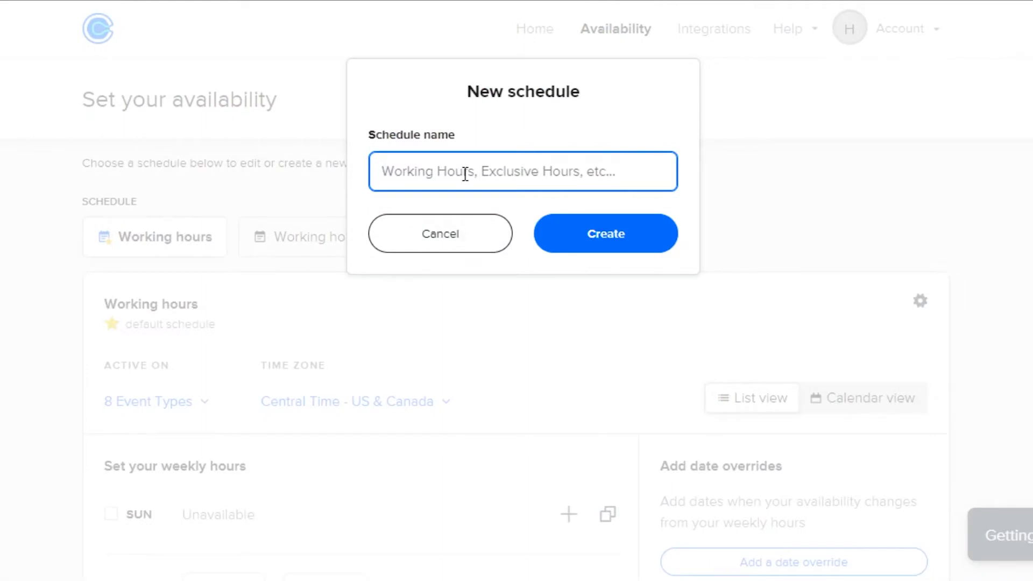
{"action": "type", "text": "Test"}
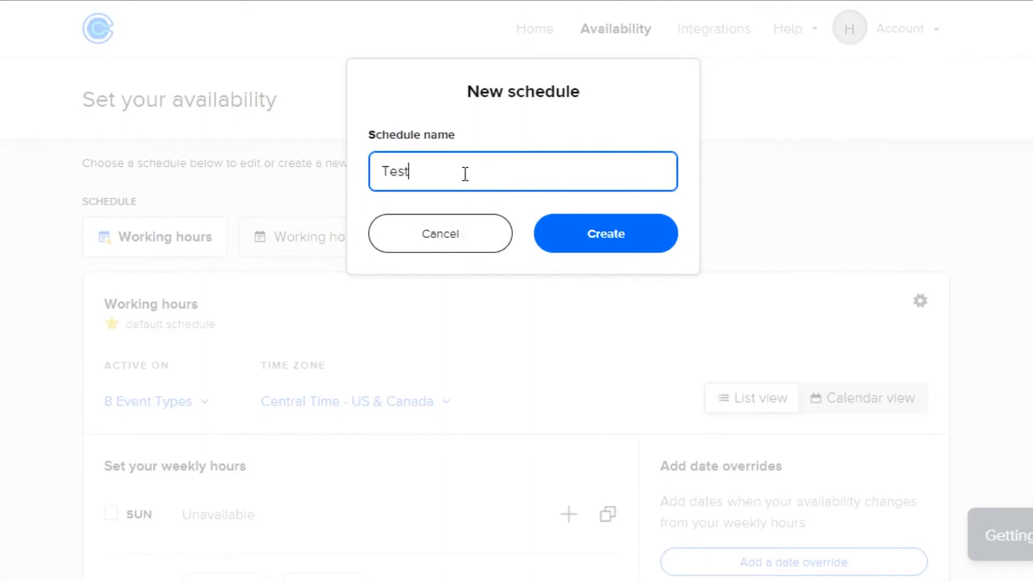
{"action": "left_click", "coordinate": [635, 240]}
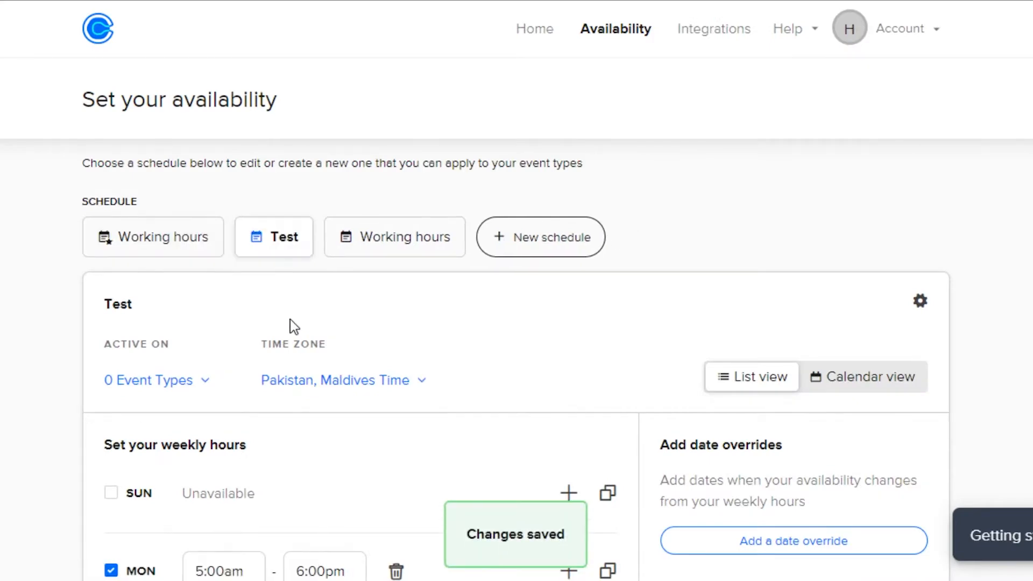
Step: Examine the Test schedule's time zone, view options, weekly hours for each day and date override section
{"action": "scroll", "coordinate": [517, 323], "scroll_direction": "down", "scroll_amount": 6}
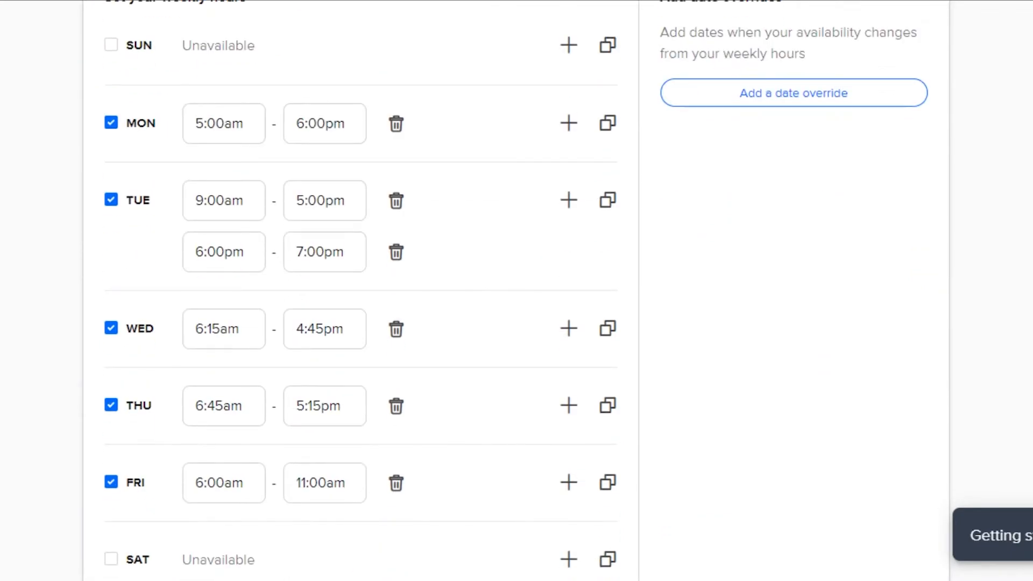
{"action": "scroll", "coordinate": [517, 323], "scroll_direction": "up", "scroll_amount": 5}
{"action": "scroll", "coordinate": [295, 162], "scroll_direction": "up", "scroll_amount": 1}
{"action": "scroll", "coordinate": [295, 162], "scroll_direction": "down", "scroll_amount": 5}
{"action": "scroll", "coordinate": [296, 161], "scroll_direction": "up", "scroll_amount": 1}
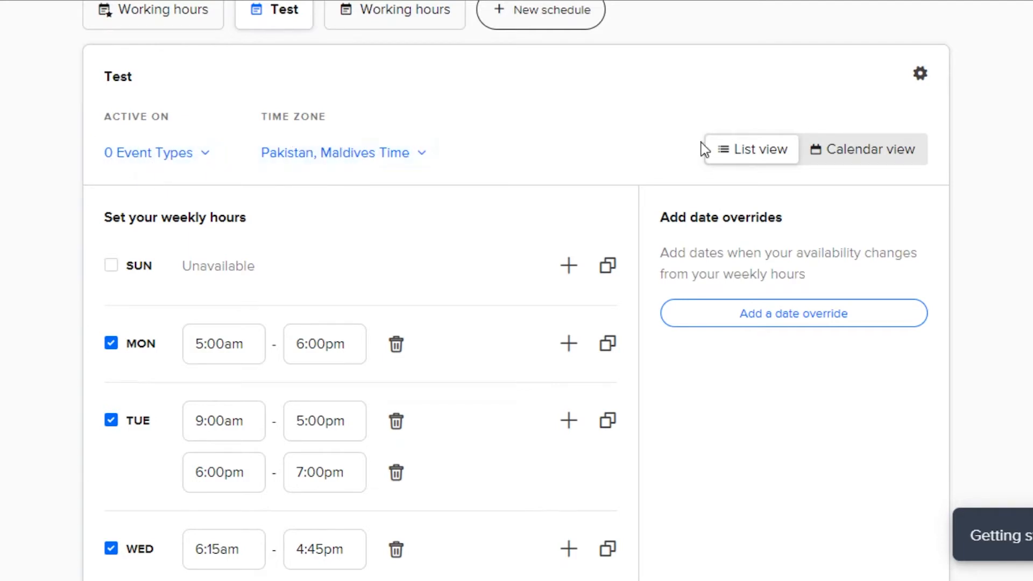
{"action": "scroll", "coordinate": [516, 291], "scroll_direction": "down", "scroll_amount": 3}
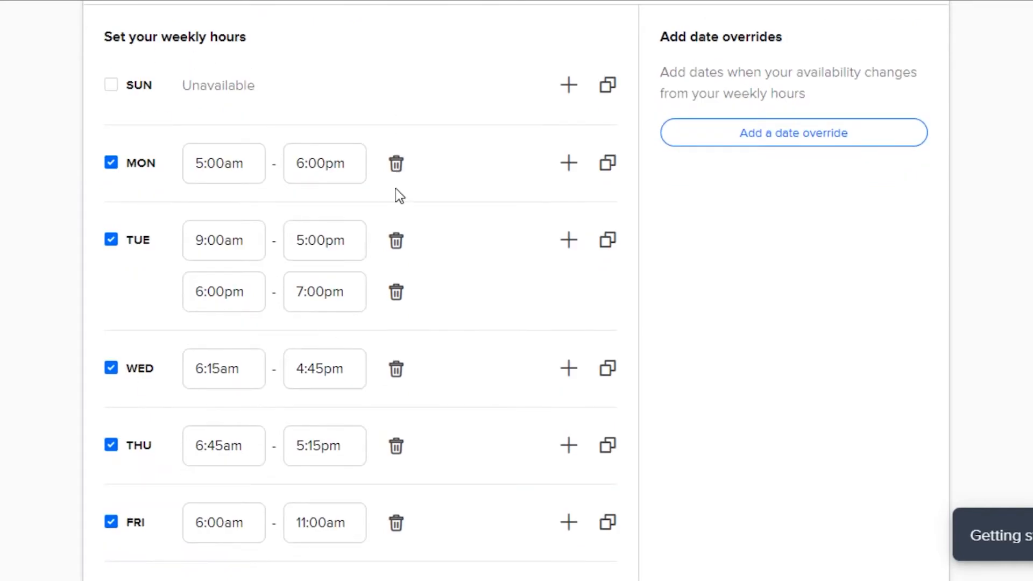
{"action": "scroll", "coordinate": [396, 191], "scroll_direction": "up", "scroll_amount": 2}
{"action": "scroll", "coordinate": [518, 164], "scroll_direction": "down", "scroll_amount": 2}
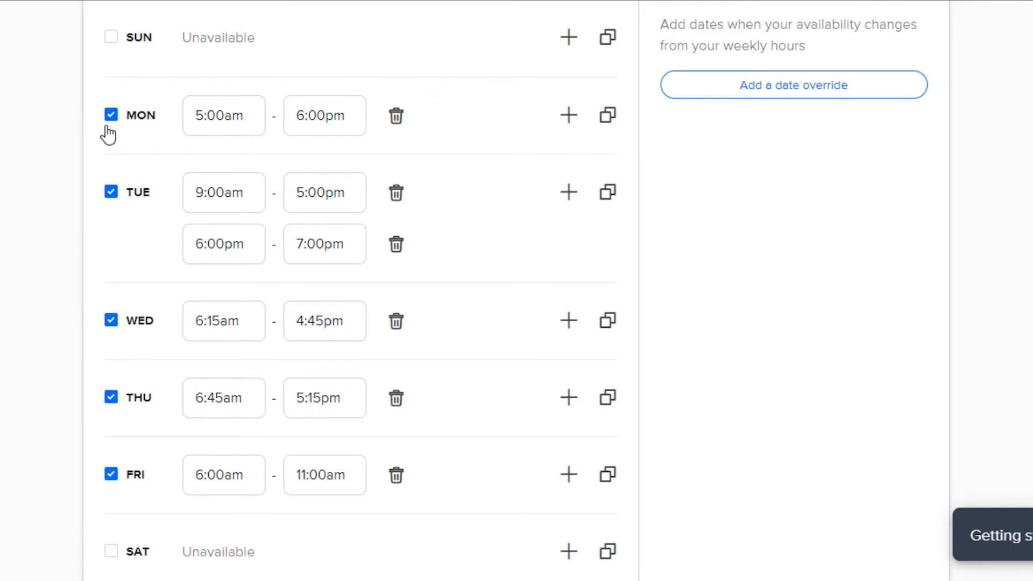
{"action": "scroll", "coordinate": [173, 155], "scroll_direction": "down", "scroll_amount": 1}
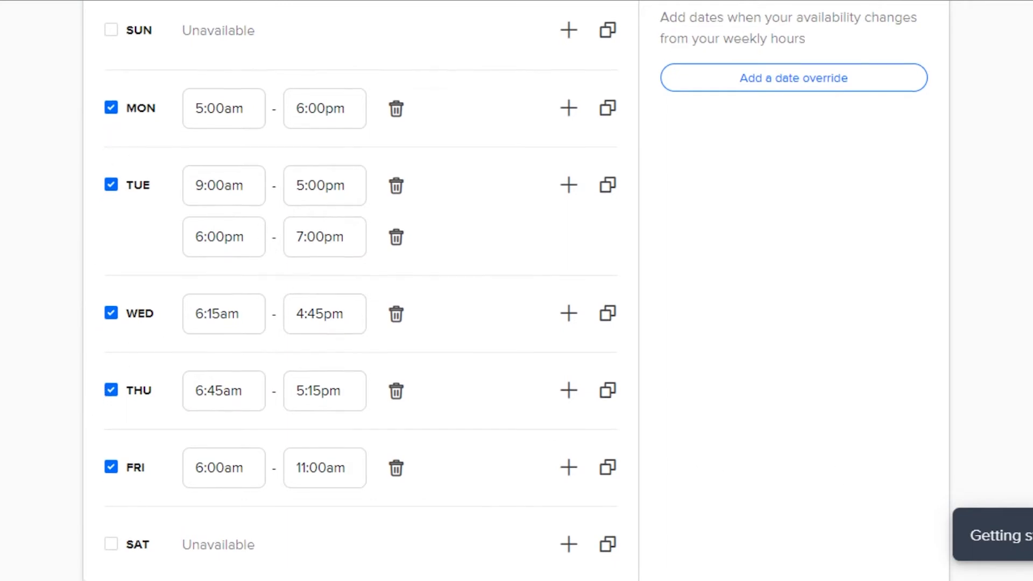
{"action": "scroll", "coordinate": [173, 154], "scroll_direction": "up", "scroll_amount": 1}
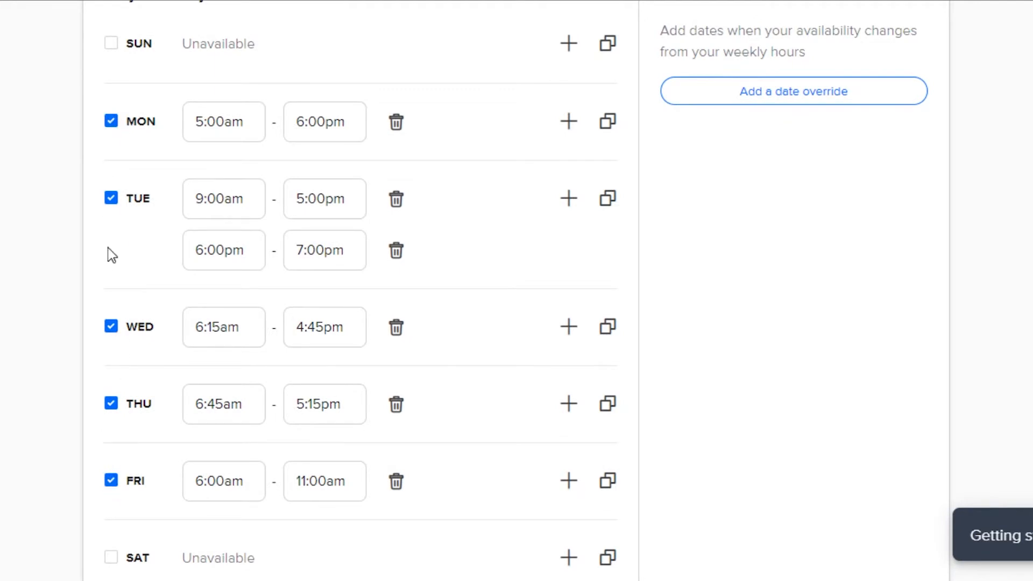
Step: Mark Friday as unavailable in the Test schedule's weekly hours and make it available again
{"action": "left_click", "coordinate": [113, 482]}
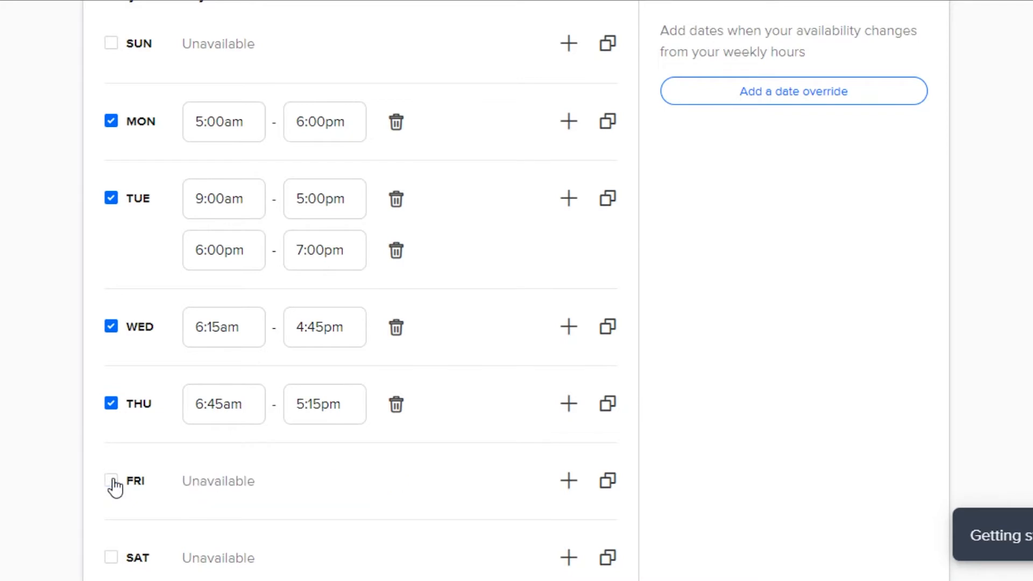
{"action": "left_click", "coordinate": [112, 480]}
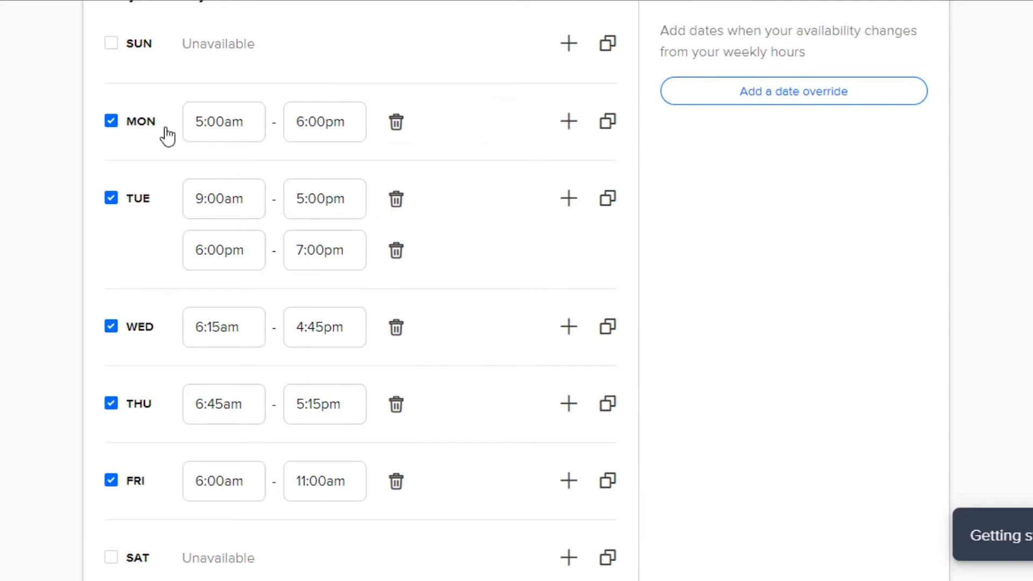
Step: Set Monday's available hours in the Test schedule to 9:00am - 5:00pm
{"action": "left_click", "coordinate": [241, 124]}
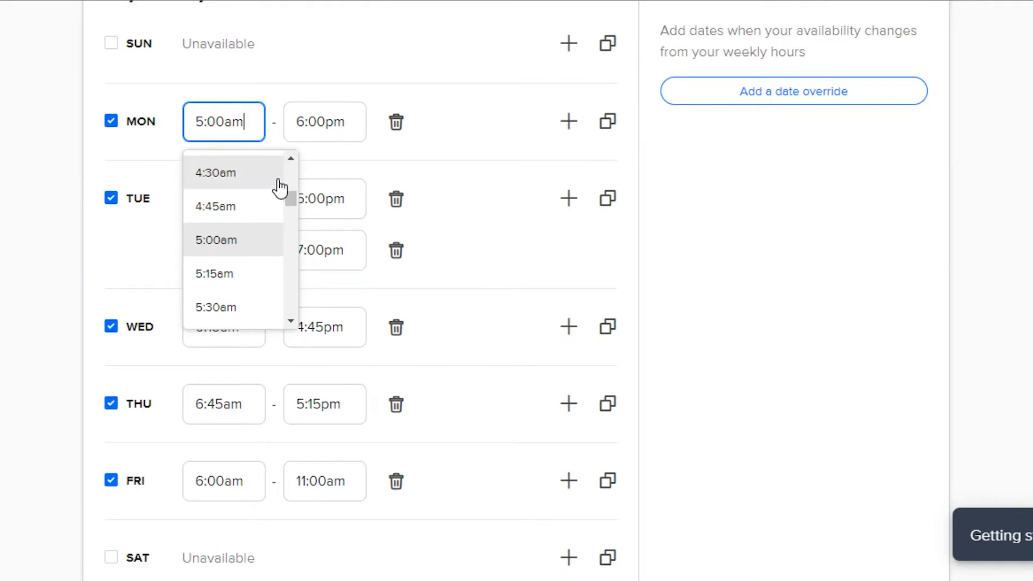
{"action": "left_click_drag", "start_coordinate": [291, 198], "coordinate": [290, 227]}
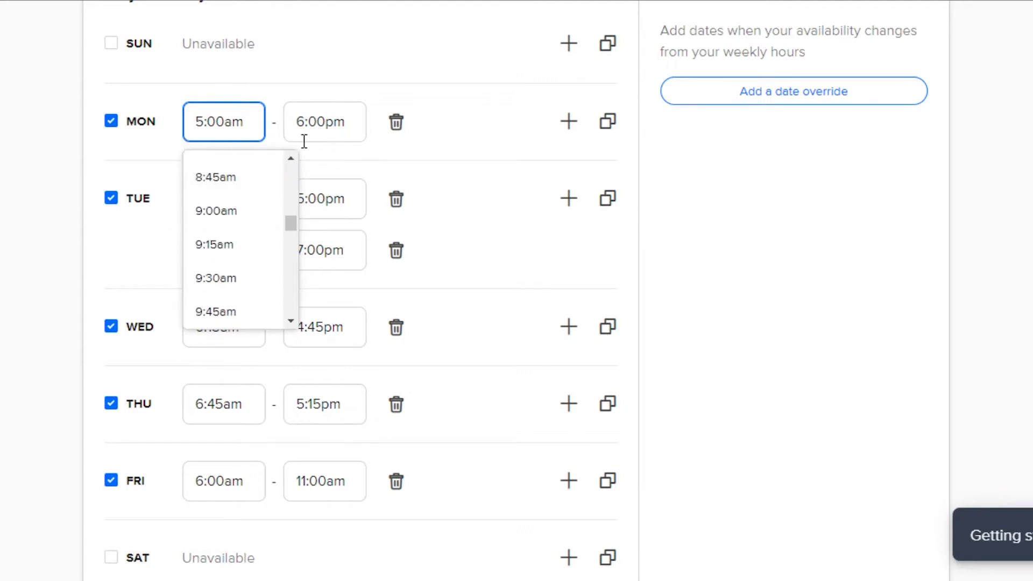
{"action": "mouse_move", "coordinate": [292, 221]}
{"action": "left_mouse_down"}
{"action": "mouse_move", "coordinate": [292, 235]}
{"action": "mouse_move", "coordinate": [292, 202]}
{"action": "mouse_move", "coordinate": [292, 220]}
{"action": "left_mouse_up"}
{"action": "left_click", "coordinate": [215, 249]}
{"action": "left_click", "coordinate": [318, 132]}
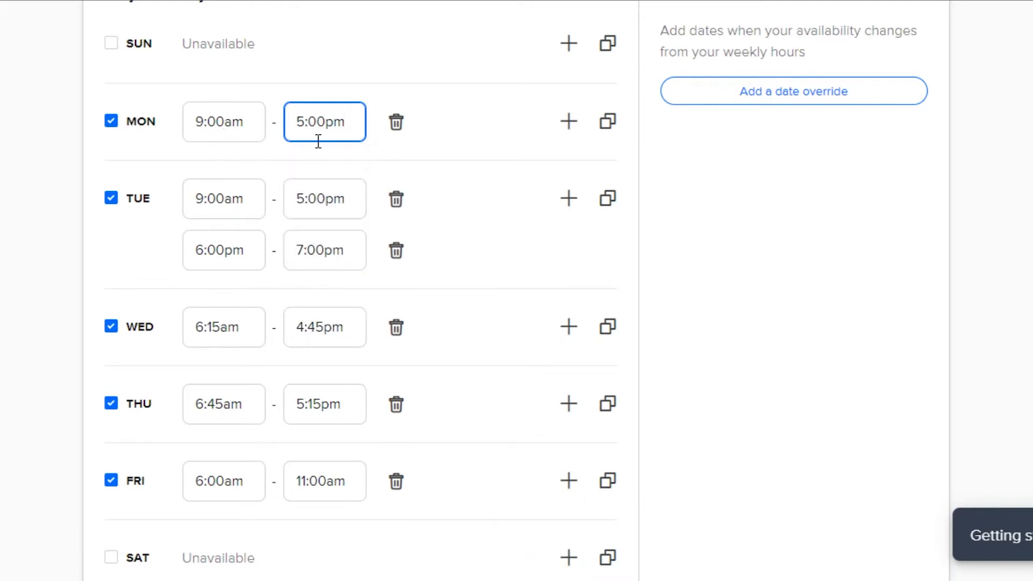
Step: Copy Monday's hours to Tuesday, Wednesday and Thursday
{"action": "left_click", "coordinate": [608, 121]}
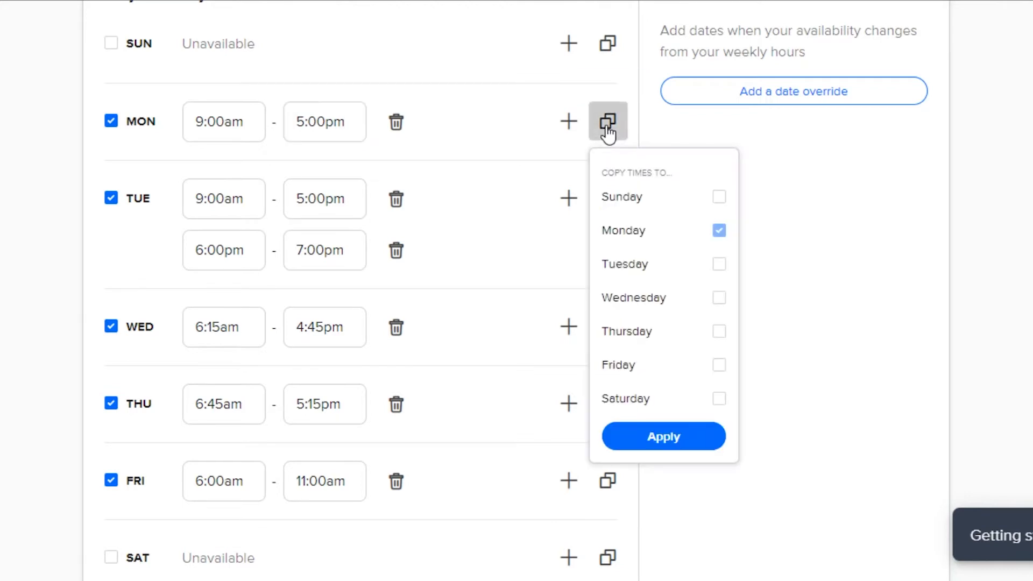
{"action": "left_click", "coordinate": [719, 265]}
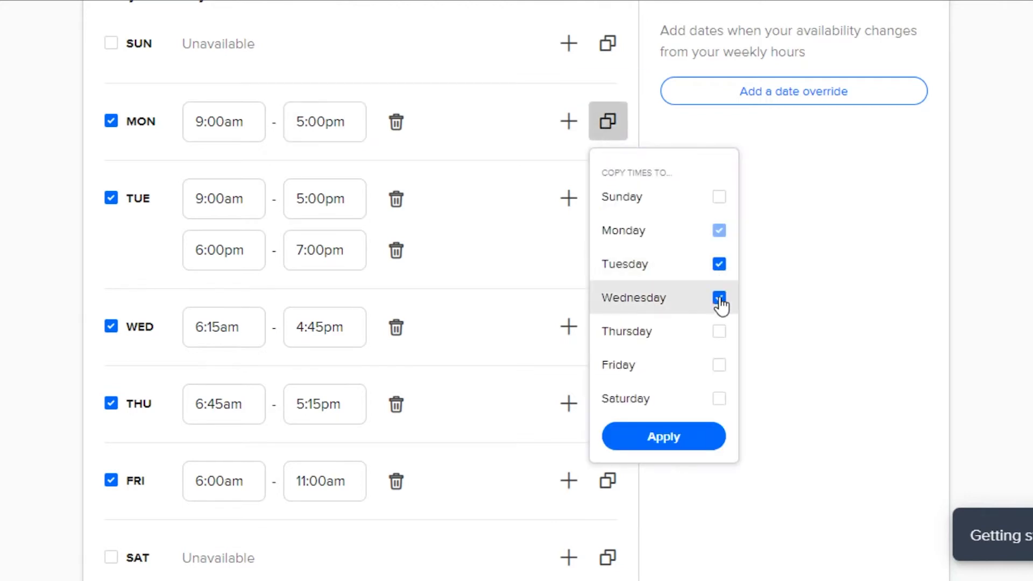
{"action": "left_click", "coordinate": [719, 332]}
{"action": "left_click", "coordinate": [675, 433]}
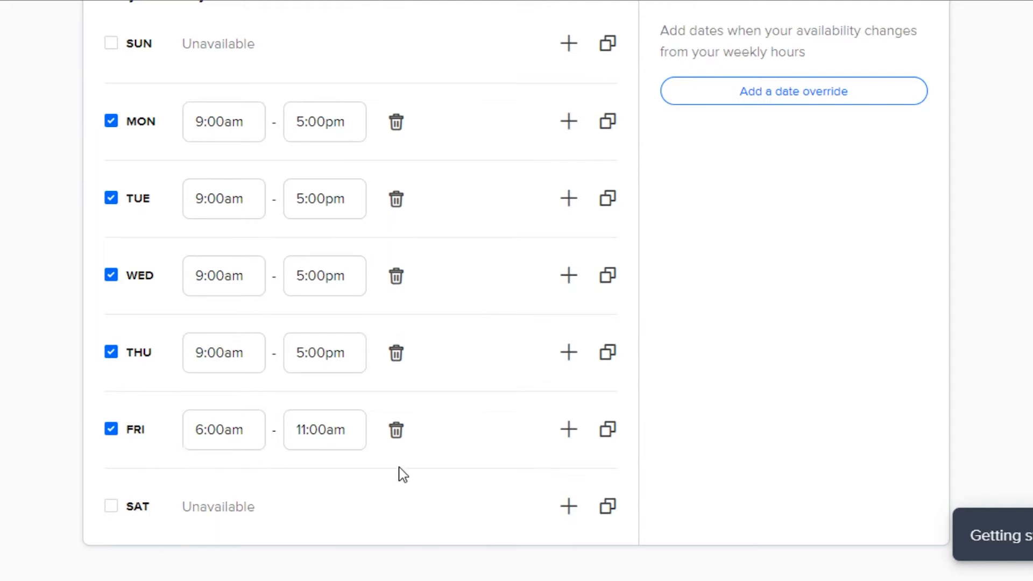
Step: Set Friday's available hours in the Test schedule to 9:00am - 2:00pm
{"action": "left_click", "coordinate": [235, 429]}
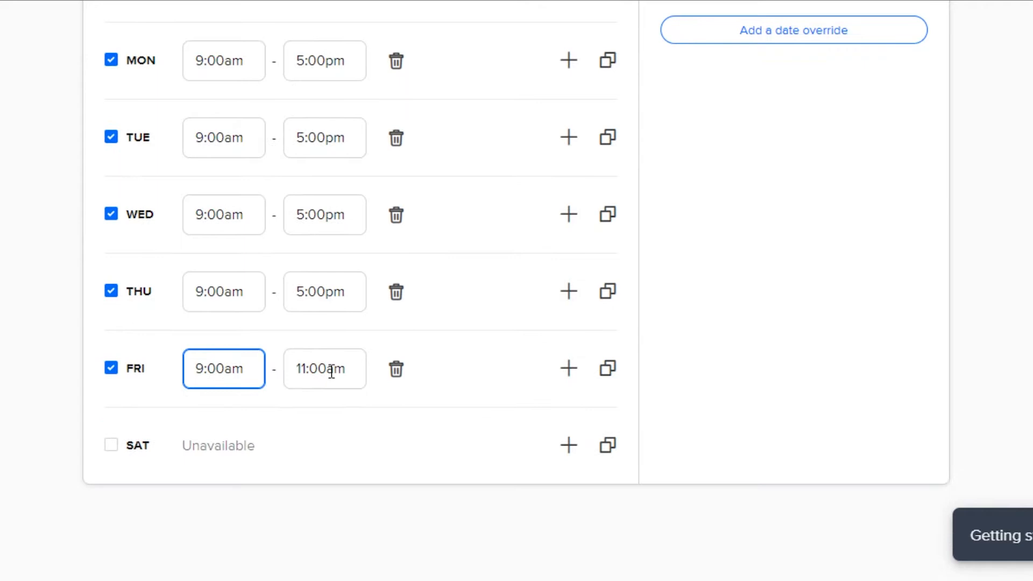
{"action": "left_click", "coordinate": [331, 371]}
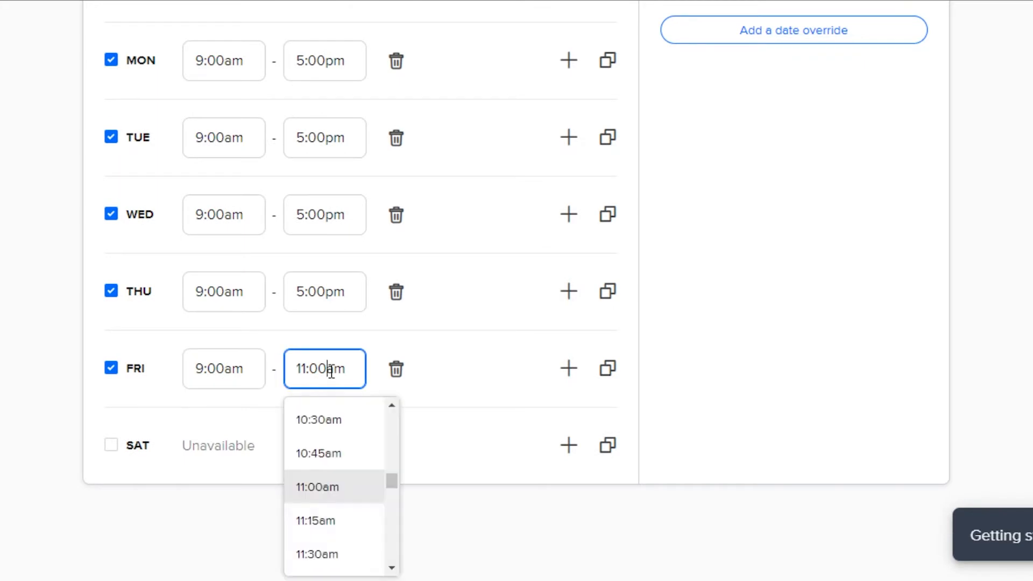
{"action": "scroll", "coordinate": [393, 500], "scroll_direction": "down", "scroll_amount": 8}
{"action": "left_click", "coordinate": [318, 443]}
{"action": "scroll", "coordinate": [934, 390], "scroll_direction": "up", "scroll_amount": 1}
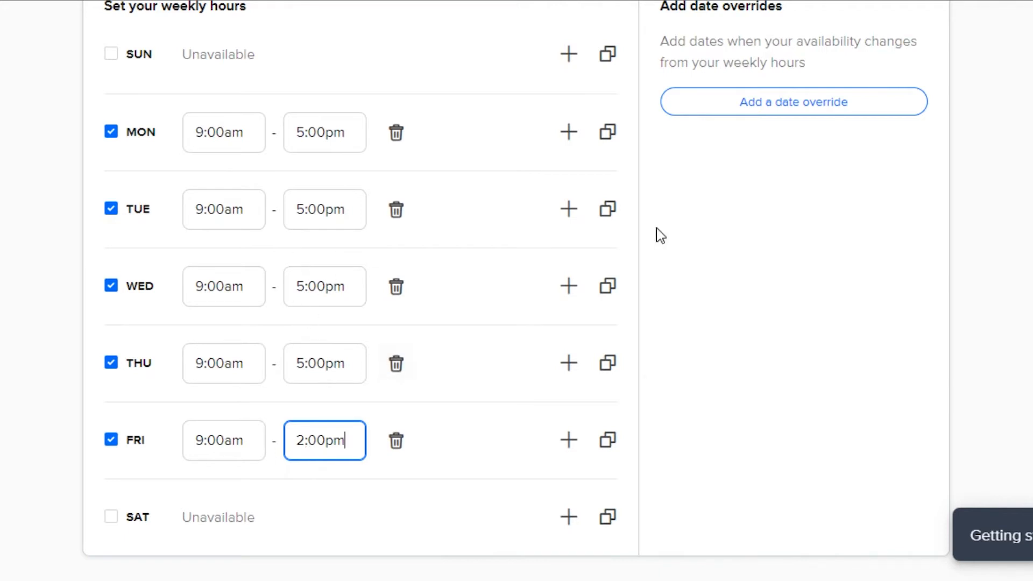
Step: Add a second time interval to Tuesday in the Test schedule's weekly hours and remove it again
{"action": "left_click", "coordinate": [568, 209]}
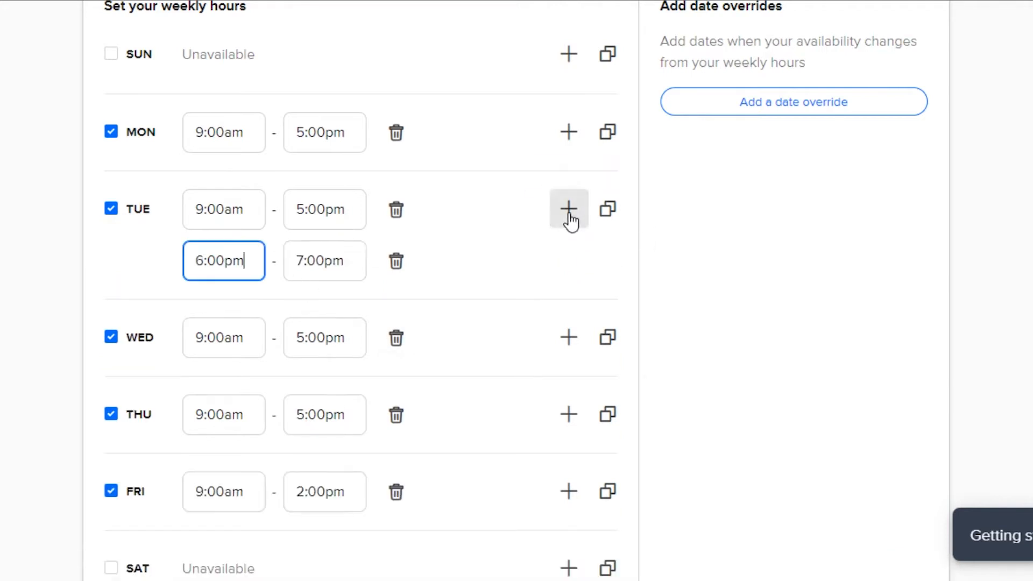
{"action": "left_click", "coordinate": [394, 268]}
{"action": "scroll", "coordinate": [517, 290], "scroll_direction": "up", "scroll_amount": 6}
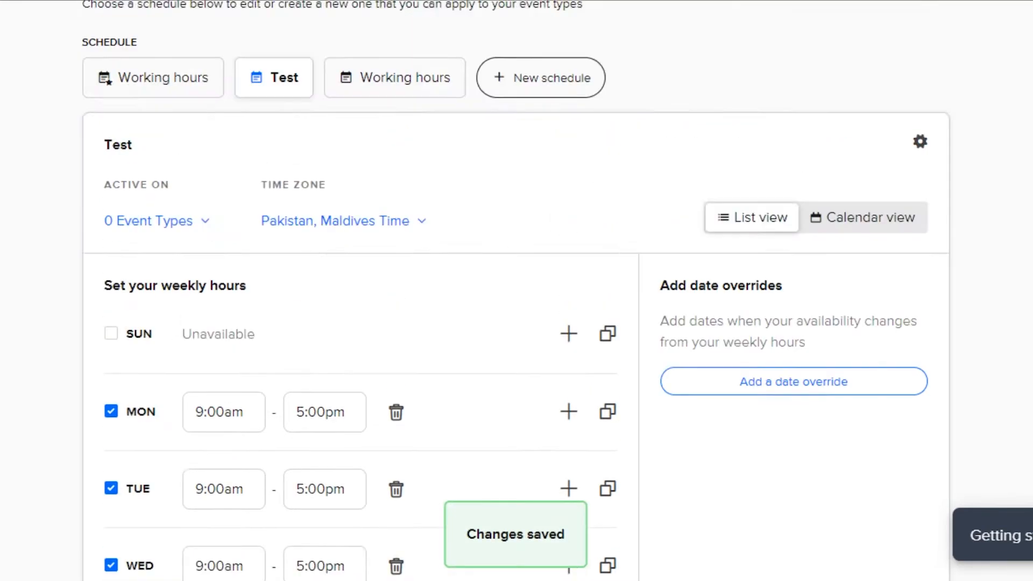
{"action": "scroll", "coordinate": [517, 291], "scroll_direction": "down", "scroll_amount": 5}
{"action": "scroll", "coordinate": [517, 291], "scroll_direction": "up", "scroll_amount": 2}
{"action": "scroll", "coordinate": [517, 291], "scroll_direction": "up", "scroll_amount": 4}
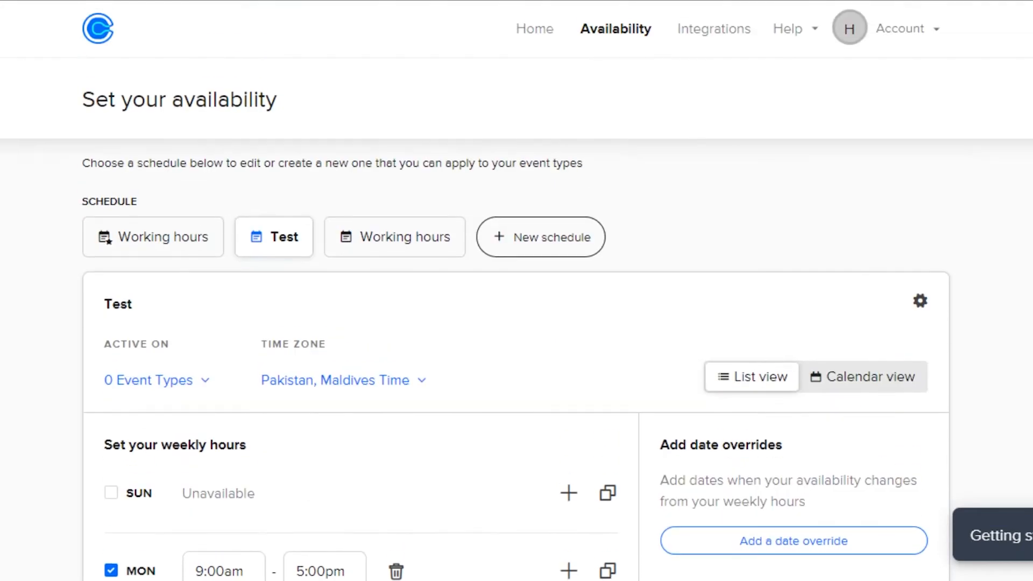
Step: Look over the existing event types on the Home page and start creating a new One-on-One event type
{"action": "left_click", "coordinate": [518, 39]}
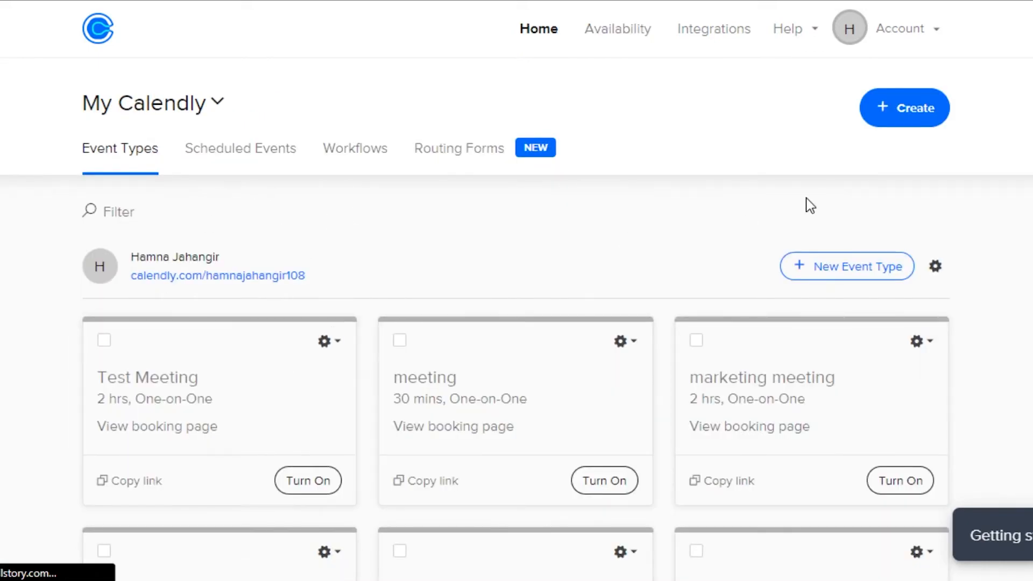
{"action": "scroll", "coordinate": [516, 291], "scroll_direction": "down", "scroll_amount": 10}
{"action": "scroll", "coordinate": [517, 290], "scroll_direction": "up", "scroll_amount": 10}
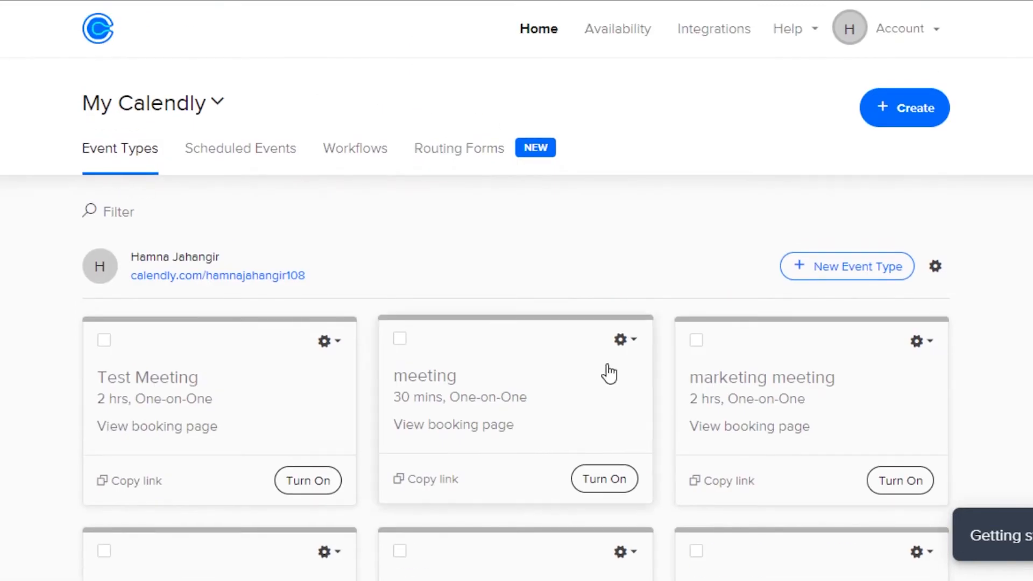
{"action": "left_click", "coordinate": [820, 269]}
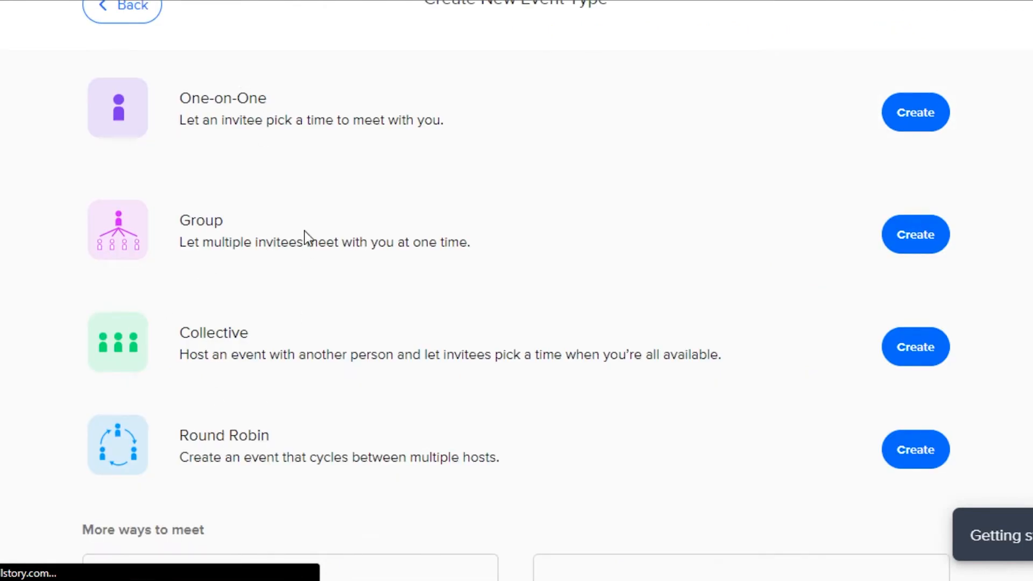
{"action": "left_click", "coordinate": [928, 118]}
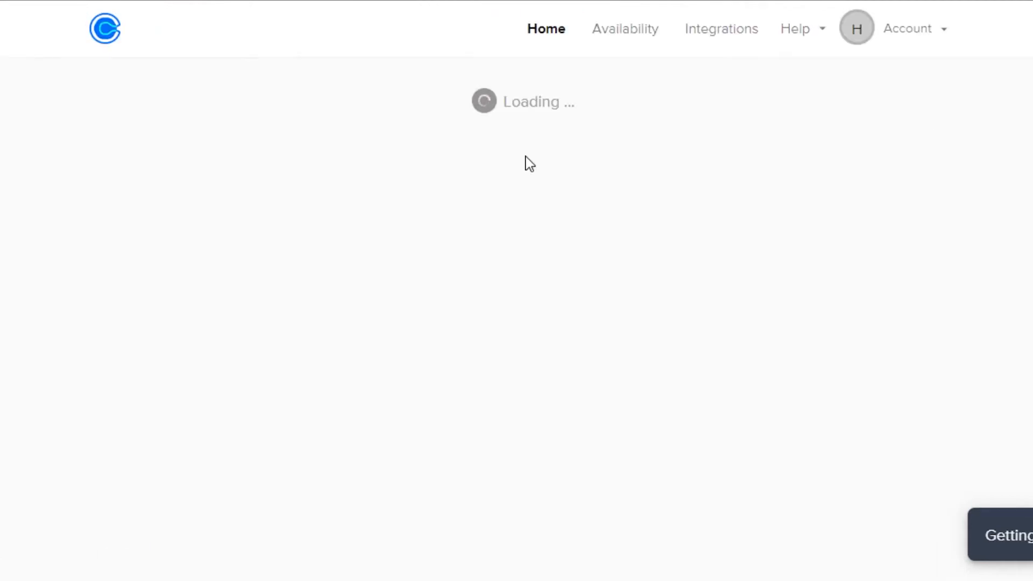
Step: Name the new one-on-one event Work Meeting
{"action": "scroll", "coordinate": [528, 161], "scroll_direction": "down", "scroll_amount": 4}
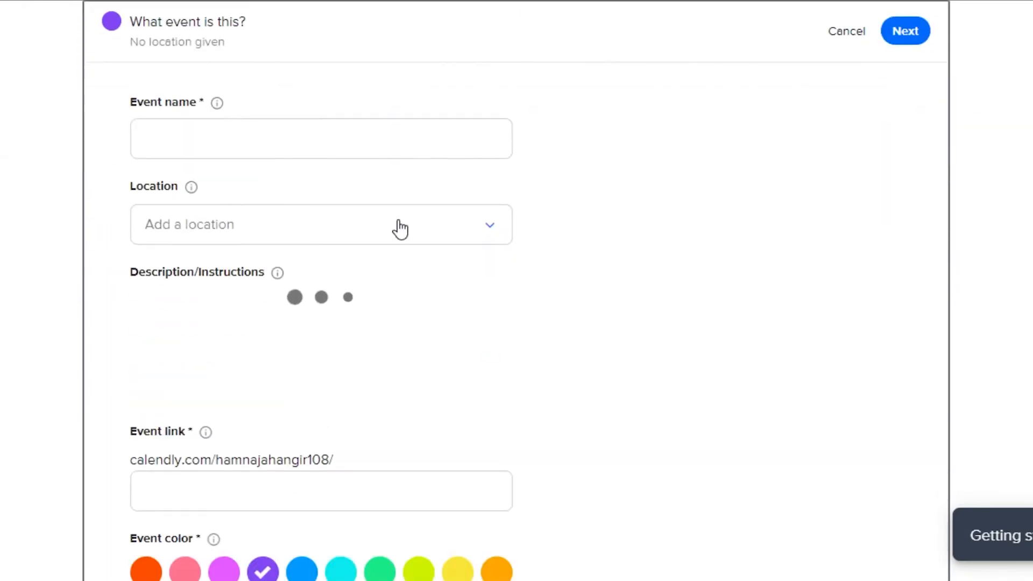
{"action": "left_click", "coordinate": [227, 148]}
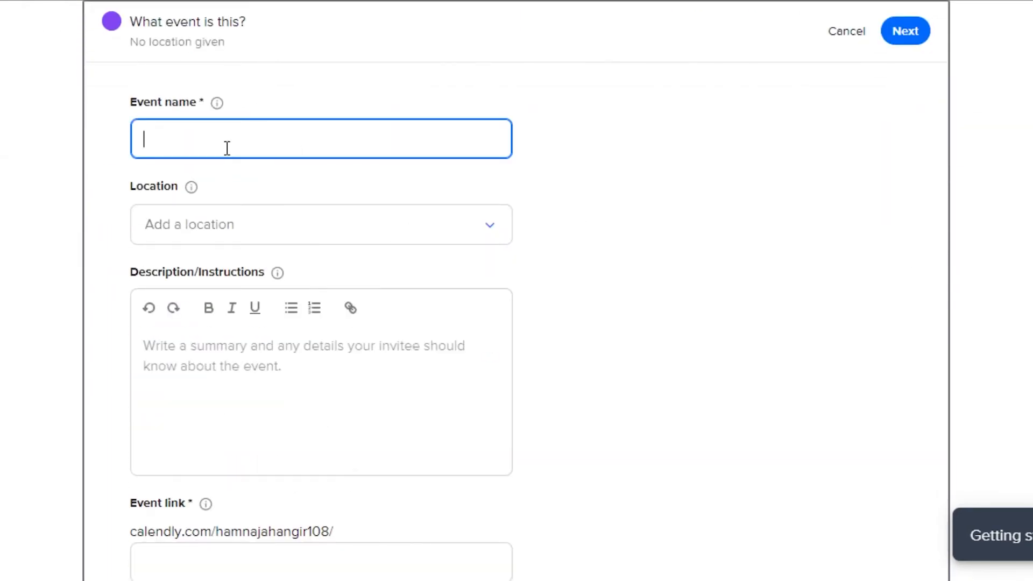
{"action": "type", "text": "m"}
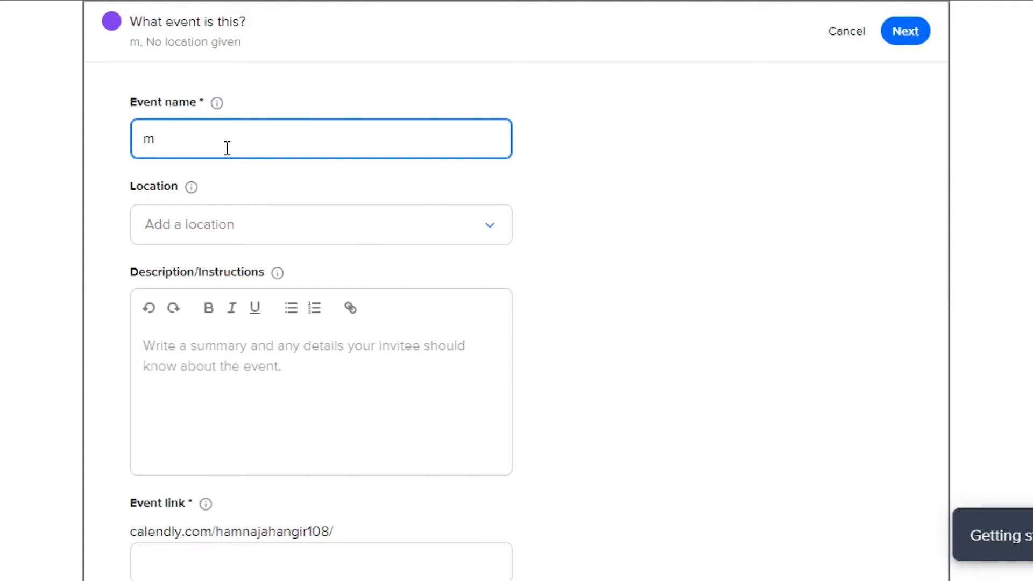
{"action": "key", "text": "BackSpace"}
{"action": "type", "text": "Work Meeting"}
Step: Set the Work Meeting event's location to Google Meet
{"action": "left_click", "coordinate": [226, 224]}
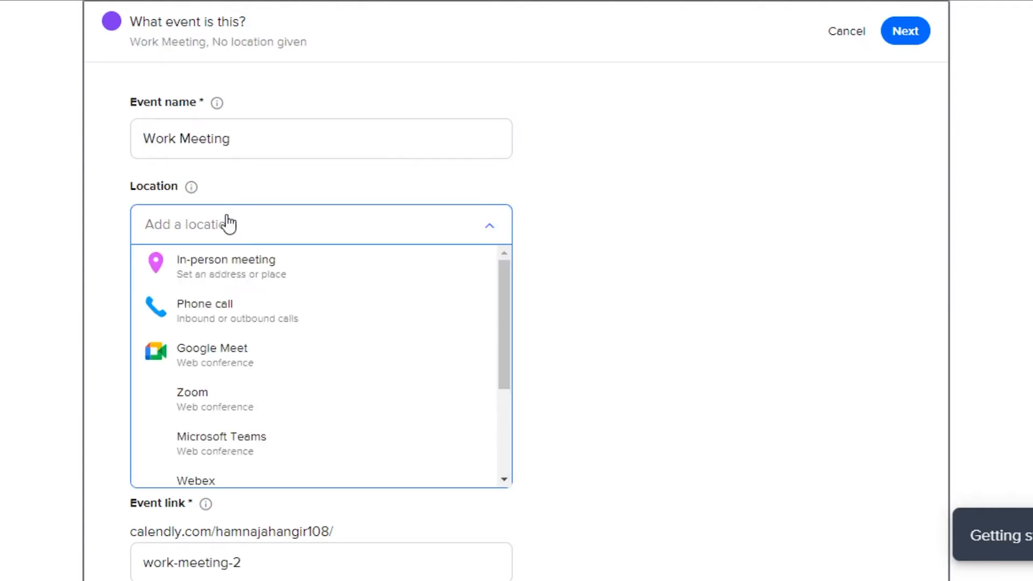
{"action": "mouse_move", "coordinate": [506, 321]}
{"action": "left_mouse_down"}
{"action": "mouse_move", "coordinate": [506, 405]}
{"action": "mouse_move", "coordinate": [505, 321]}
{"action": "left_mouse_up"}
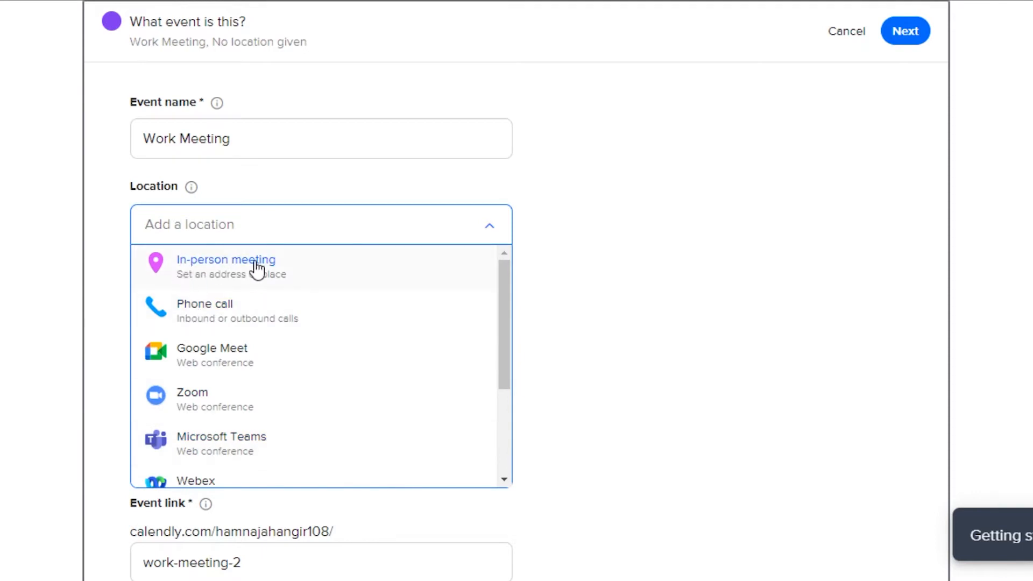
{"action": "left_click", "coordinate": [239, 365]}
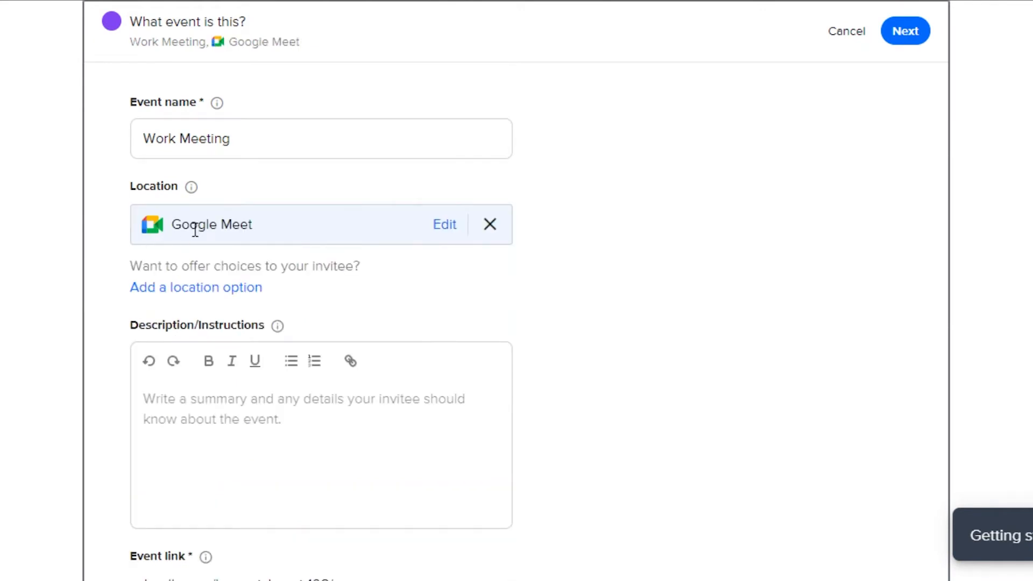
Step: Enter "description" as the event's description and instructions text
{"action": "scroll", "coordinate": [549, 346], "scroll_direction": "down", "scroll_amount": 3}
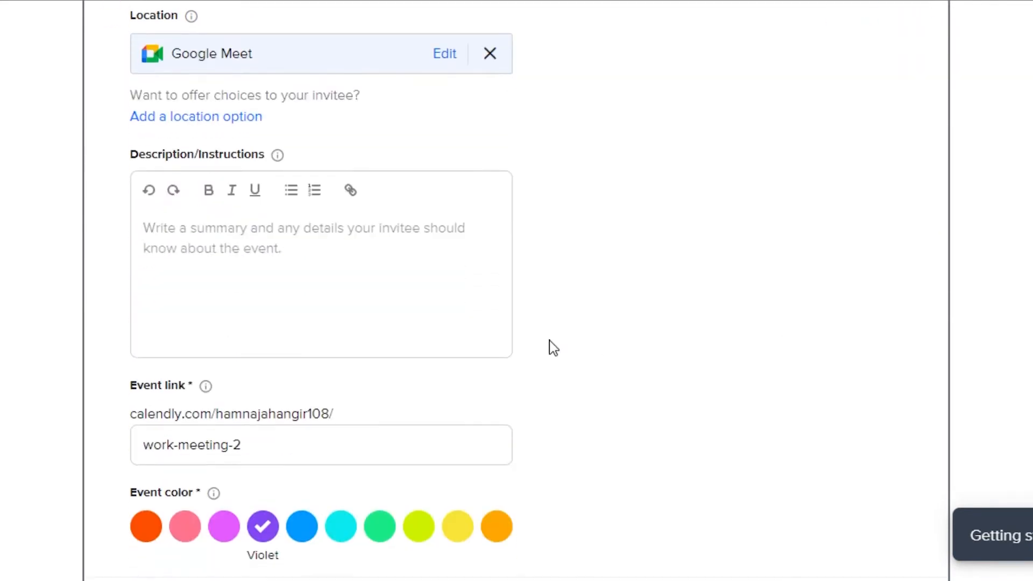
{"action": "left_click", "coordinate": [247, 266]}
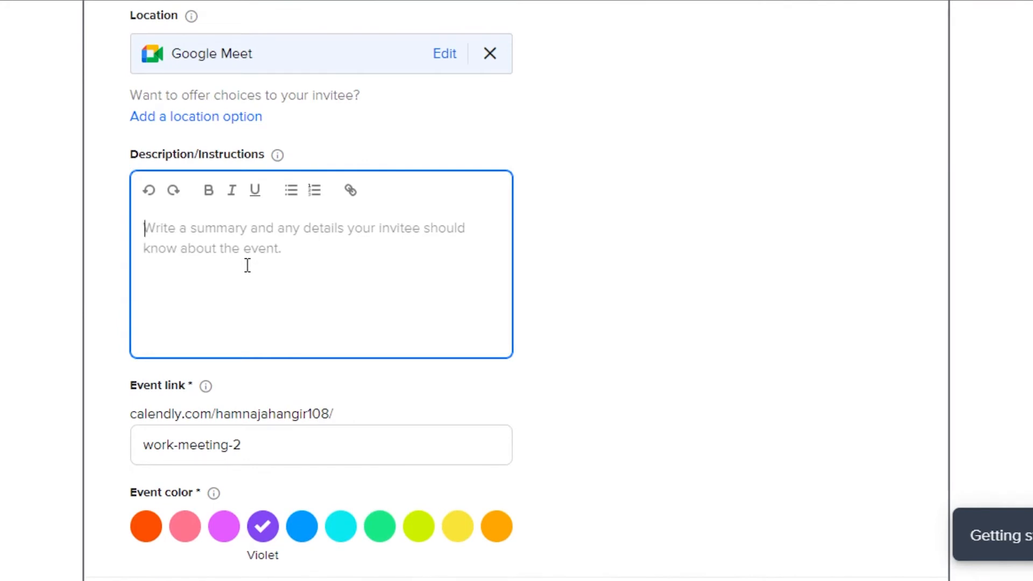
{"action": "type", "text": "de"}
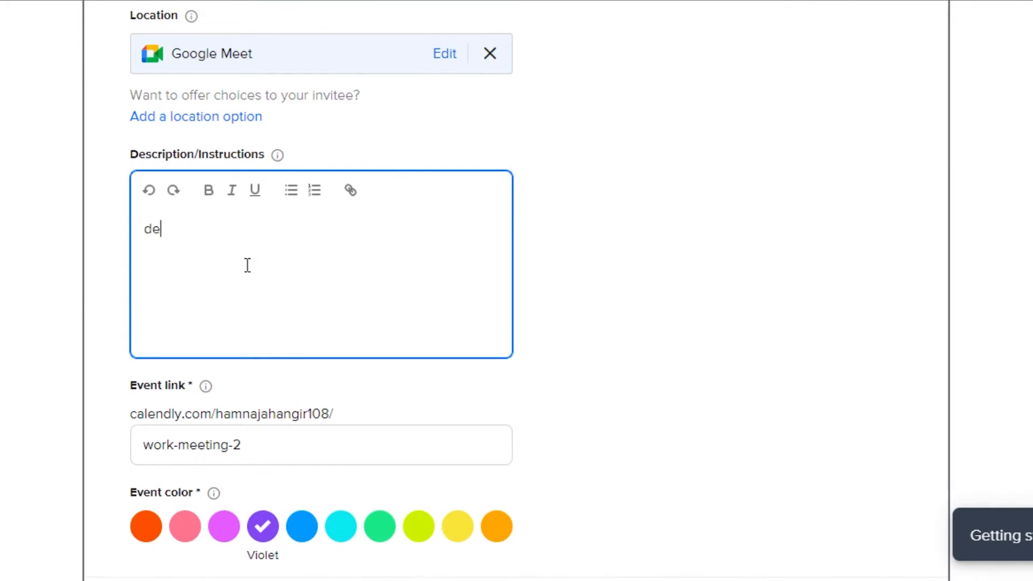
{"action": "type", "text": "scription"}
Step: Set the event color to pink and continue to the booking time settings
{"action": "scroll", "coordinate": [528, 435], "scroll_direction": "down", "scroll_amount": 3}
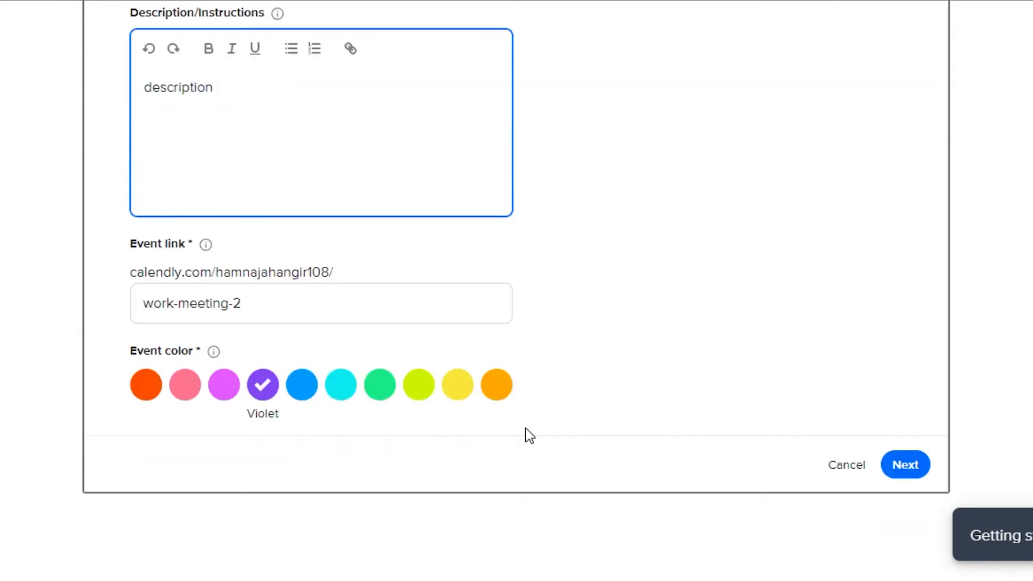
{"action": "left_click", "coordinate": [244, 306]}
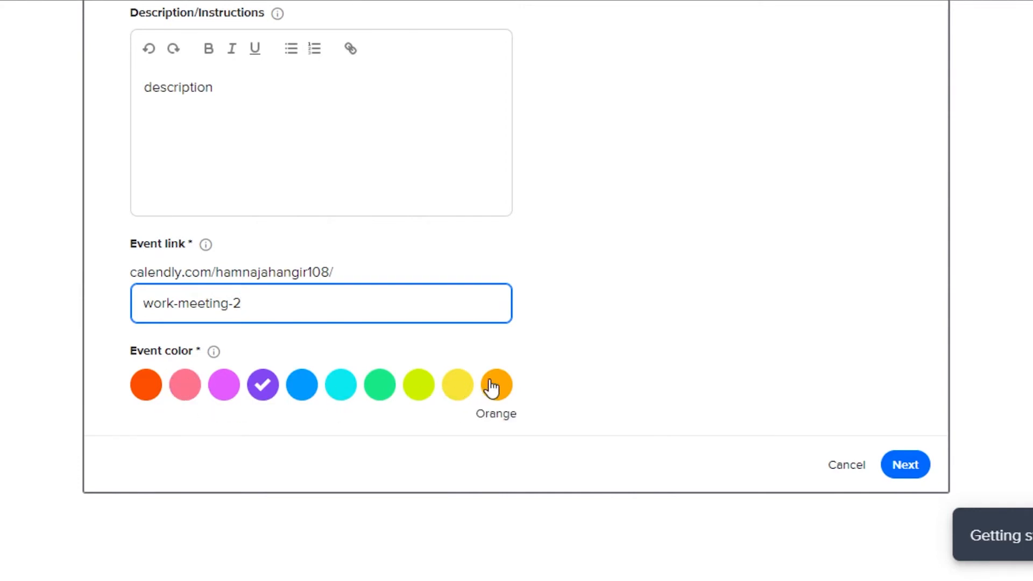
{"action": "left_click_drag", "start_coordinate": [489, 383], "coordinate": [179, 376]}
{"action": "left_click", "coordinate": [180, 383]}
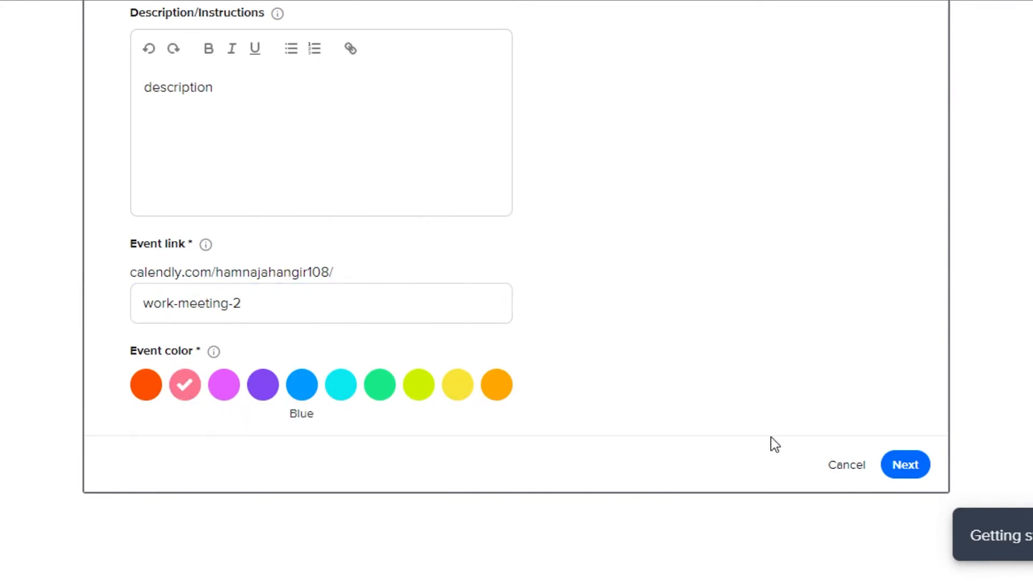
{"action": "left_click", "coordinate": [905, 466]}
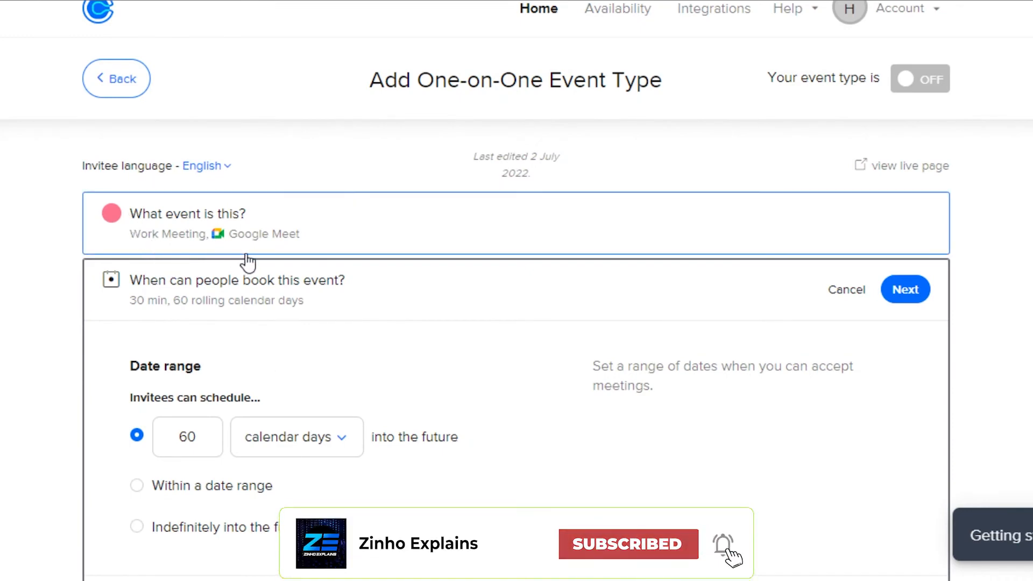
Step: Let invitees schedule the event up to 5 weekdays into the future
{"action": "scroll", "coordinate": [676, 257], "scroll_direction": "down", "scroll_amount": 3}
{"action": "scroll", "coordinate": [532, 101], "scroll_direction": "down", "scroll_amount": 1}
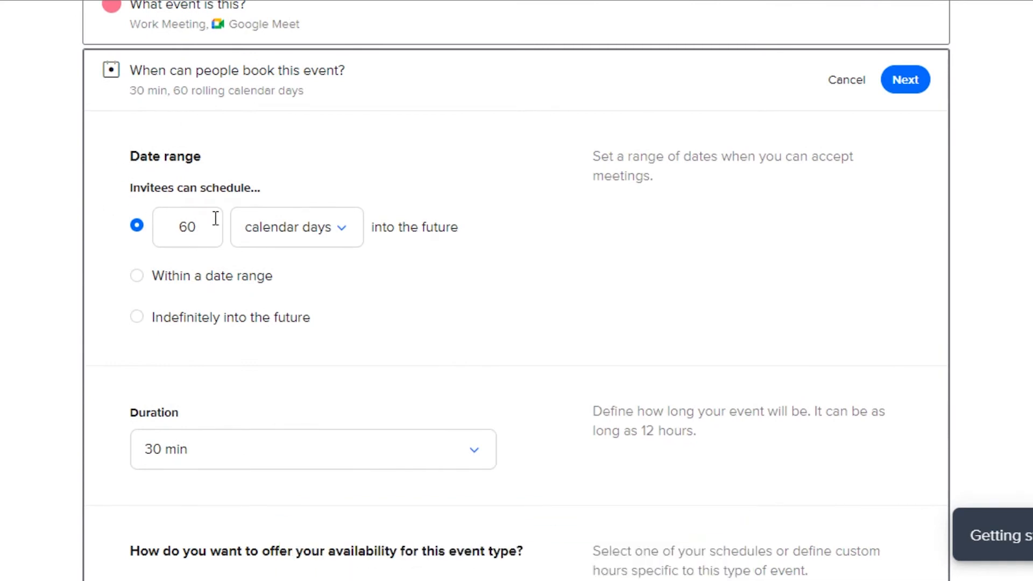
{"action": "left_click", "coordinate": [203, 235]}
{"action": "left_click", "coordinate": [304, 233]}
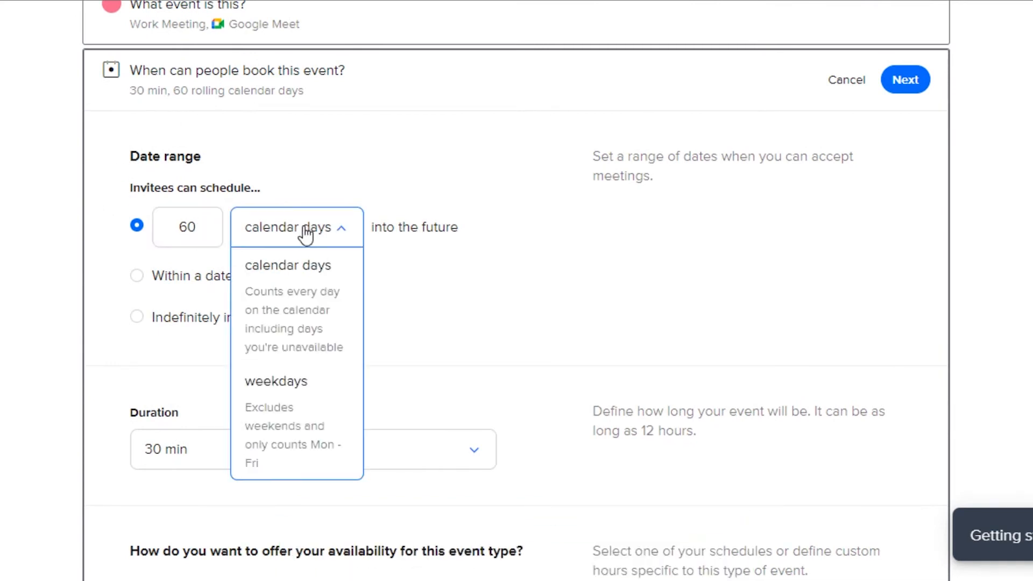
{"action": "left_click", "coordinate": [280, 382]}
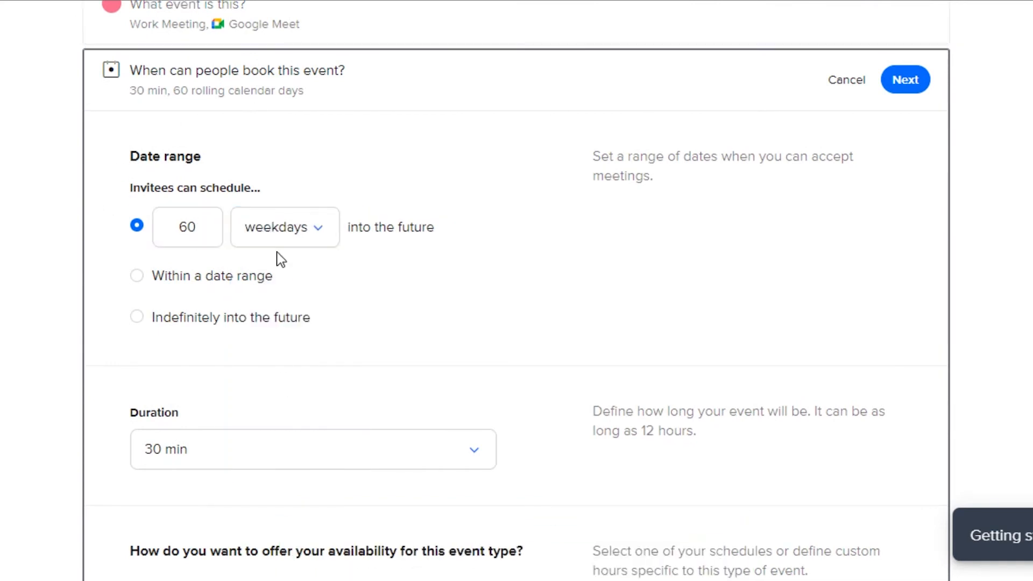
{"action": "double_click", "coordinate": [214, 227]}
{"action": "key", "text": "BackSpace"}
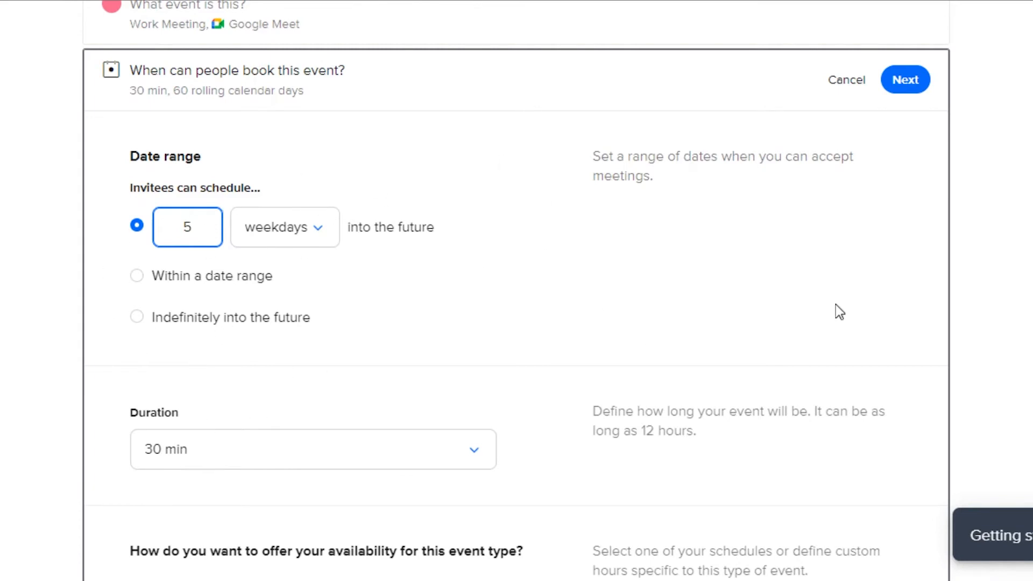
Step: Set the event's duration to a custom length of 2 hrs
{"action": "scroll", "coordinate": [341, 117], "scroll_direction": "down", "scroll_amount": 5}
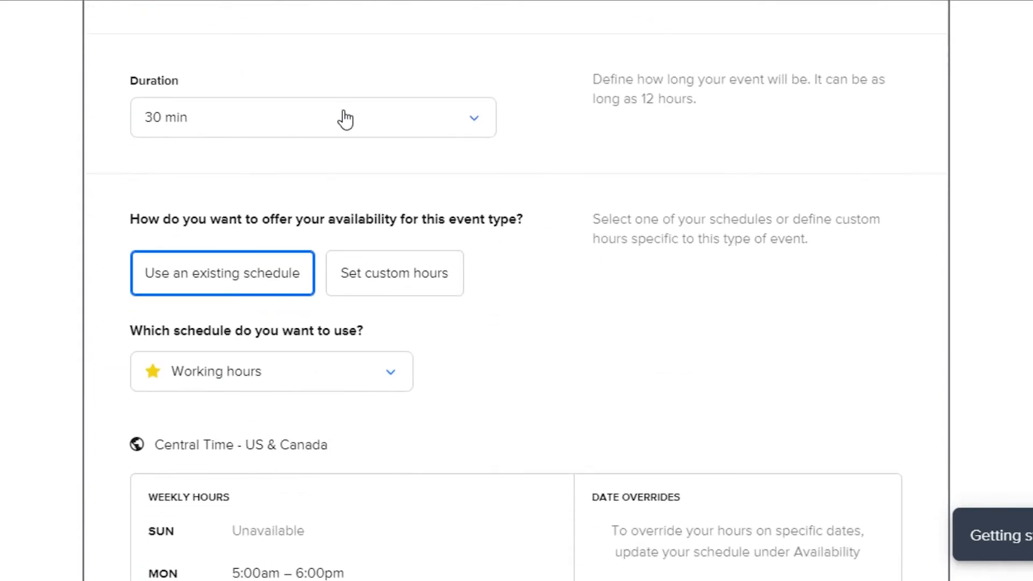
{"action": "left_click", "coordinate": [201, 129]}
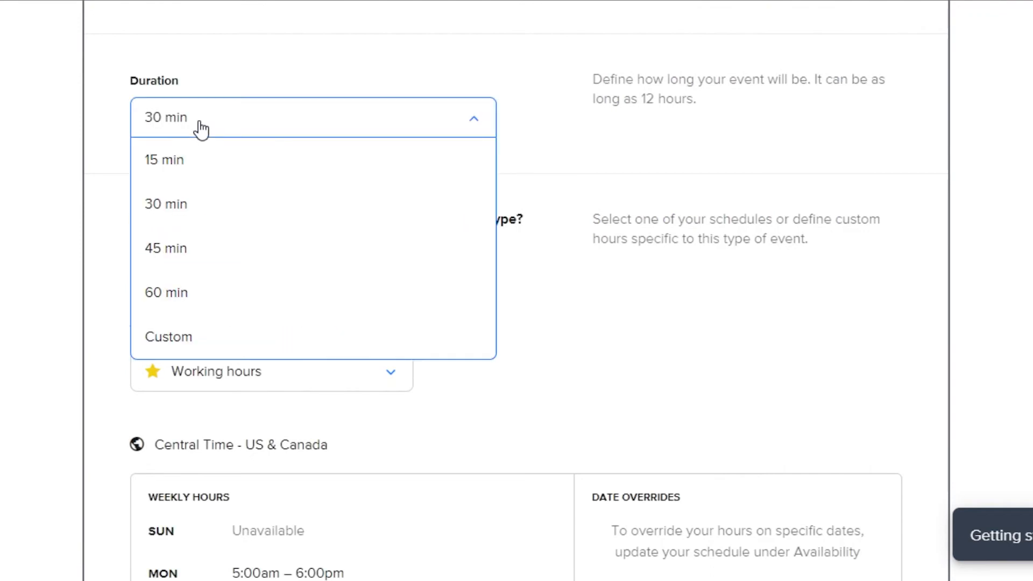
{"action": "left_click", "coordinate": [198, 339]}
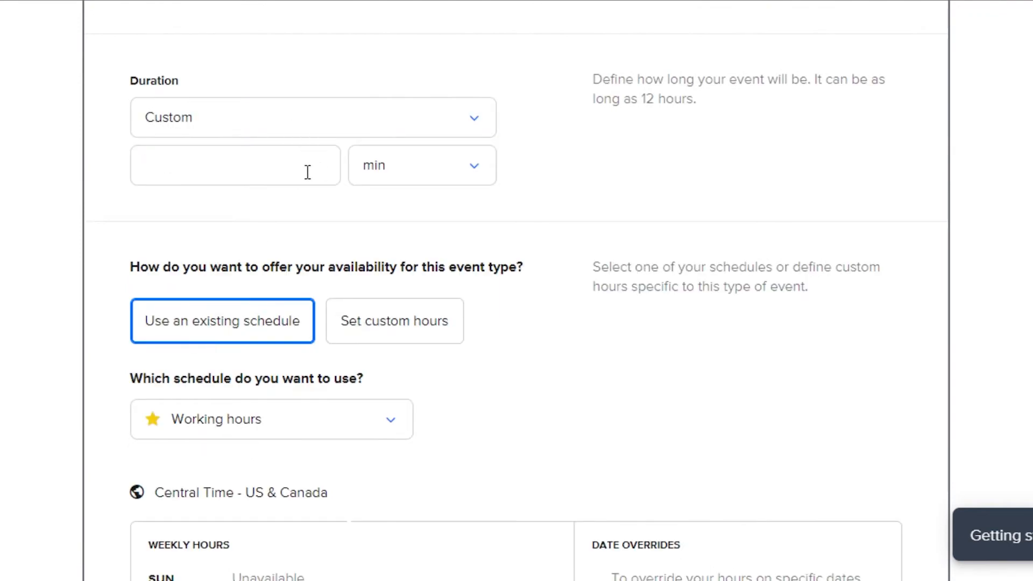
{"action": "left_click", "coordinate": [399, 168]}
{"action": "left_click", "coordinate": [395, 256]}
{"action": "left_click", "coordinate": [249, 171]}
{"action": "key", "text": "BackSpace"}
{"action": "key", "text": "BackSpace"}
{"action": "key", "text": "BackSpace"}
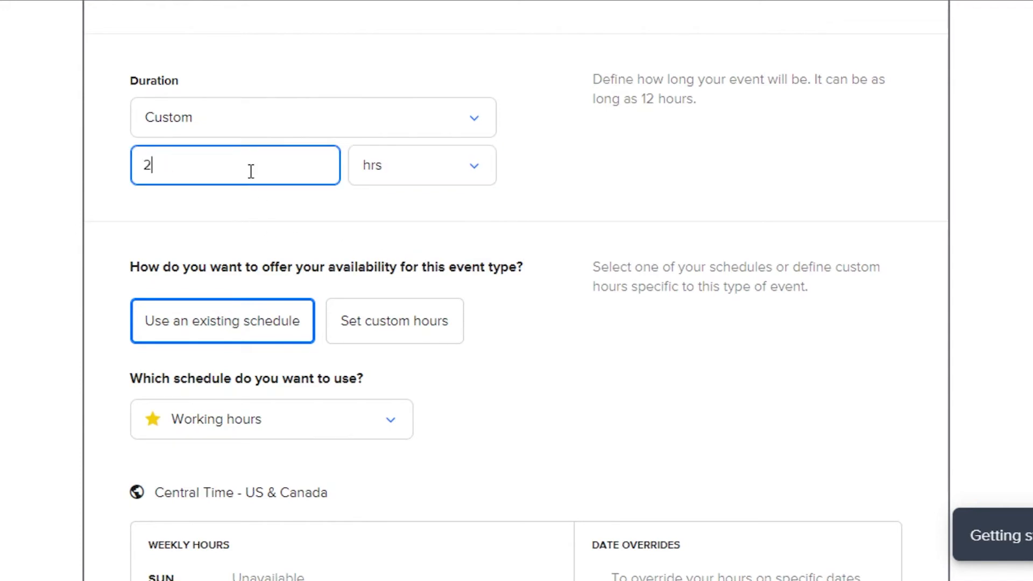
{"action": "left_click", "coordinate": [548, 248]}
Step: Use the existing Test schedule for the event's availability and review its weekly hours
{"action": "scroll", "coordinate": [630, 266], "scroll_direction": "down", "scroll_amount": 3}
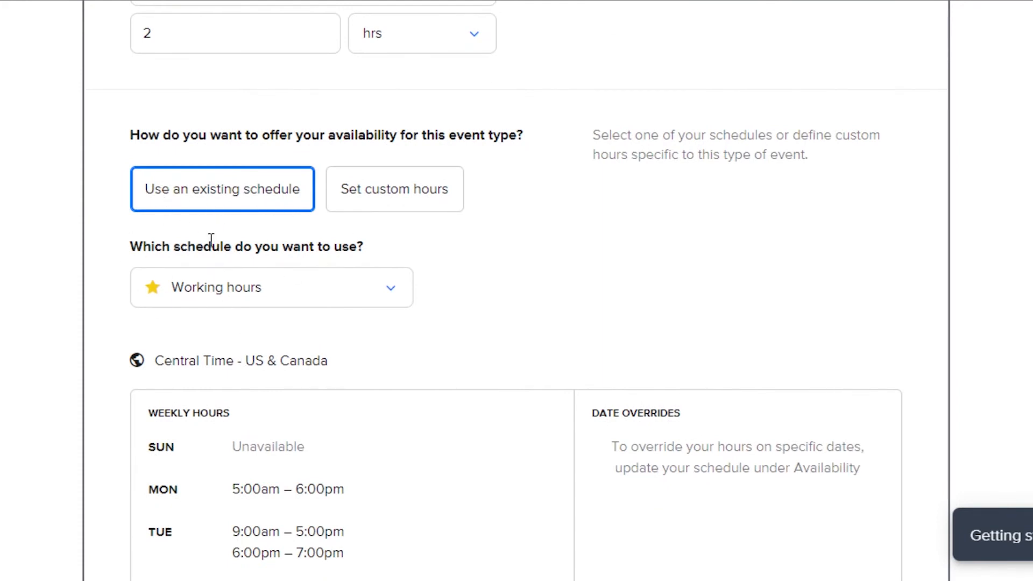
{"action": "left_click", "coordinate": [210, 289]}
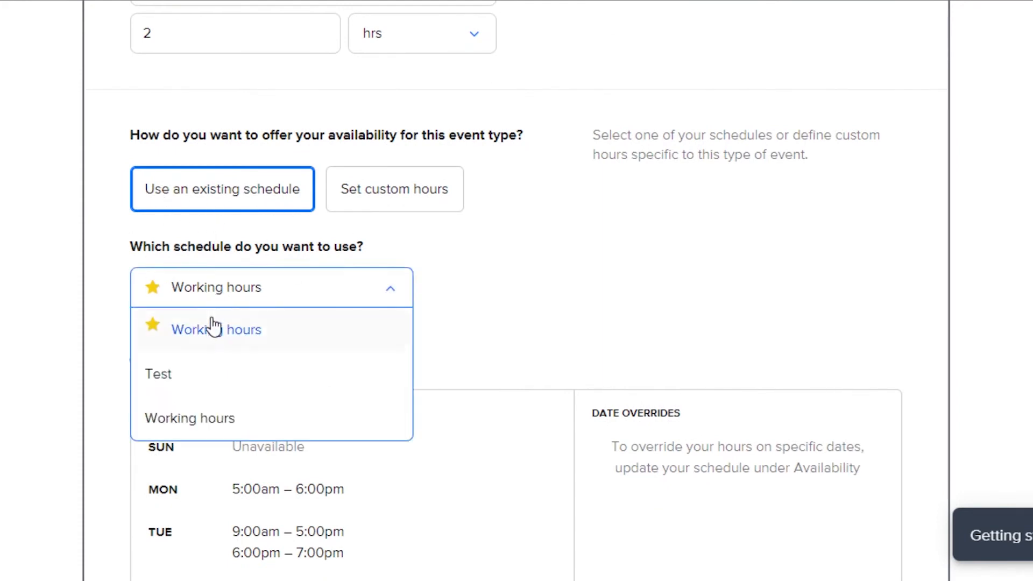
{"action": "left_click", "coordinate": [199, 426]}
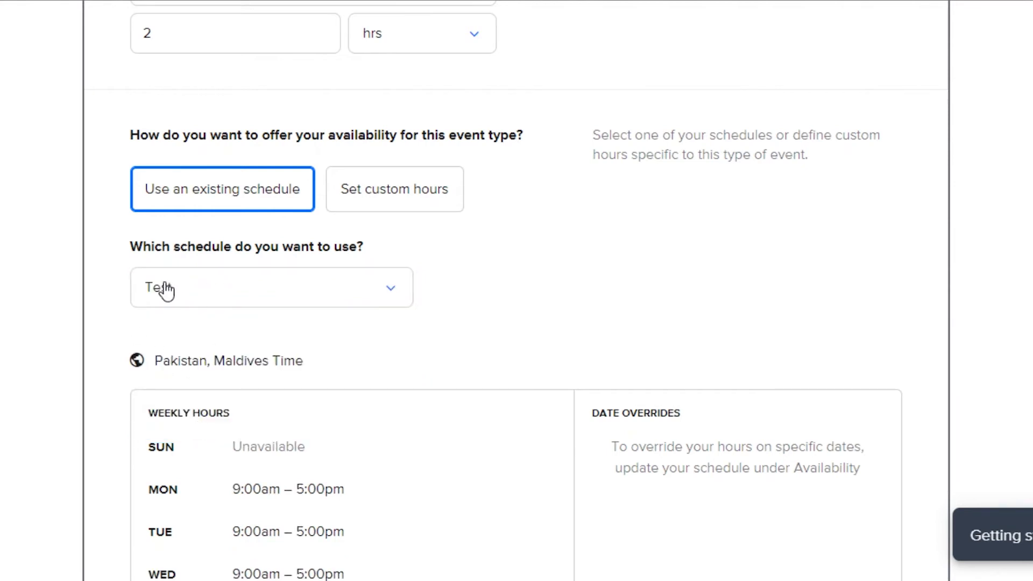
{"action": "left_click", "coordinate": [189, 293]}
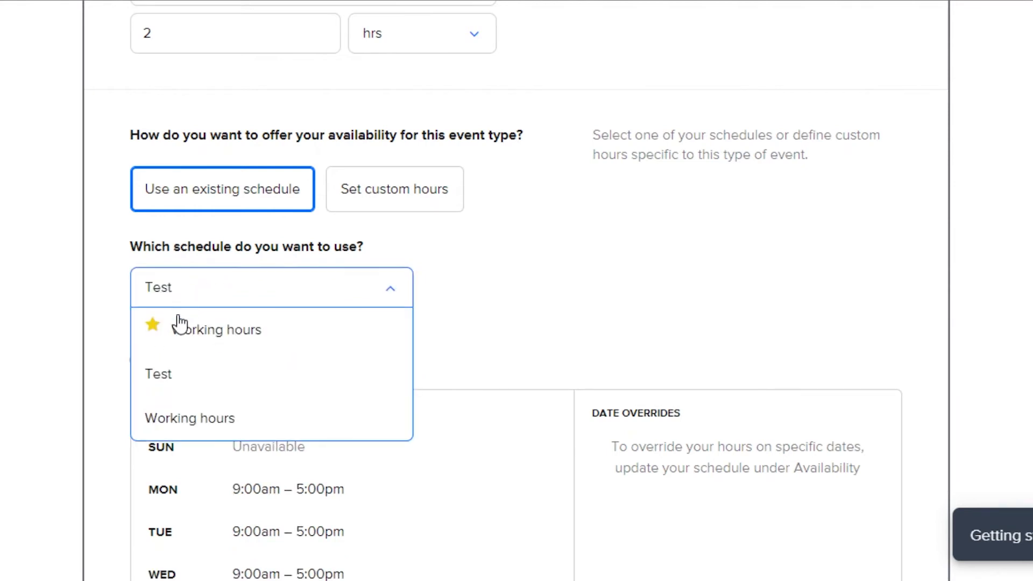
{"action": "left_click", "coordinate": [159, 377]}
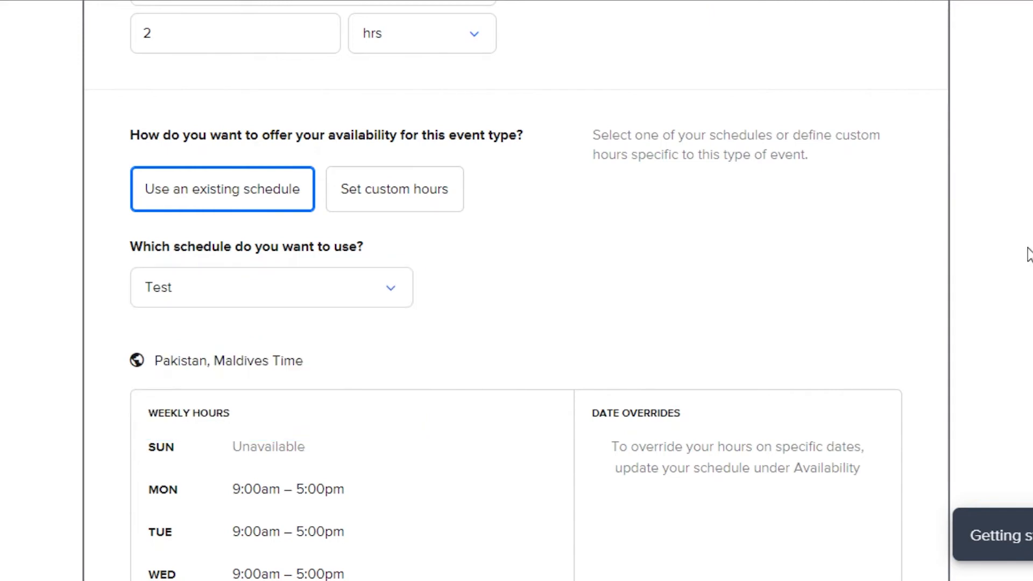
{"action": "scroll", "coordinate": [169, 320], "scroll_direction": "down", "scroll_amount": 5}
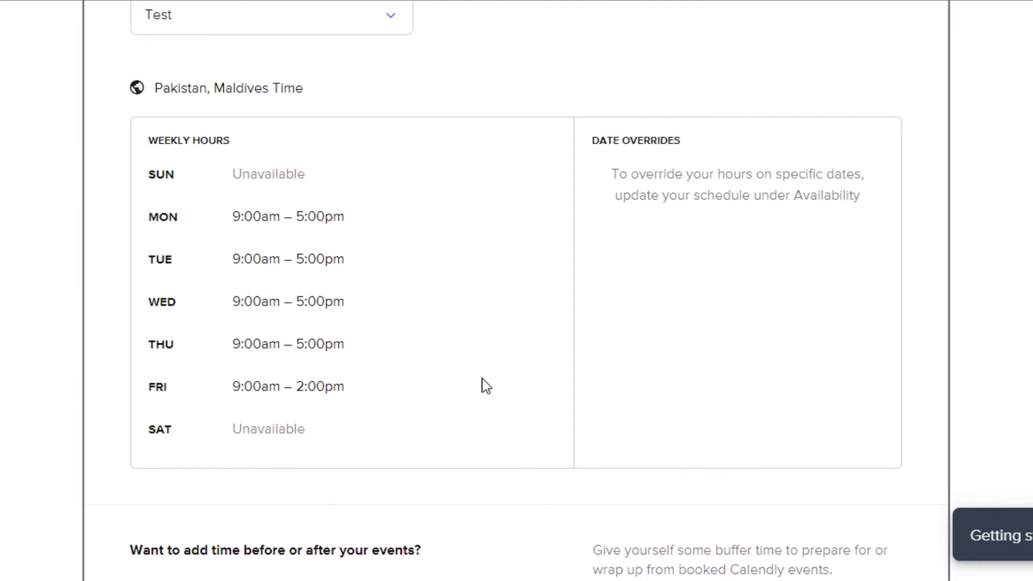
{"action": "scroll", "coordinate": [909, 403], "scroll_direction": "down", "scroll_amount": 8}
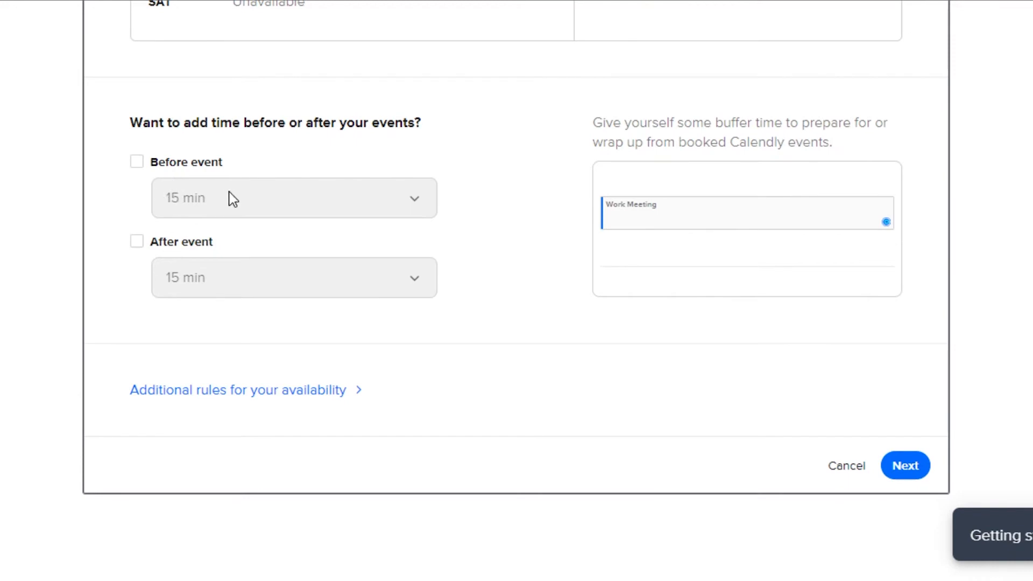
Step: Add a 15 min buffer before the event and continue to save the booking time settings
{"action": "left_click", "coordinate": [142, 167]}
{"action": "left_click", "coordinate": [245, 206]}
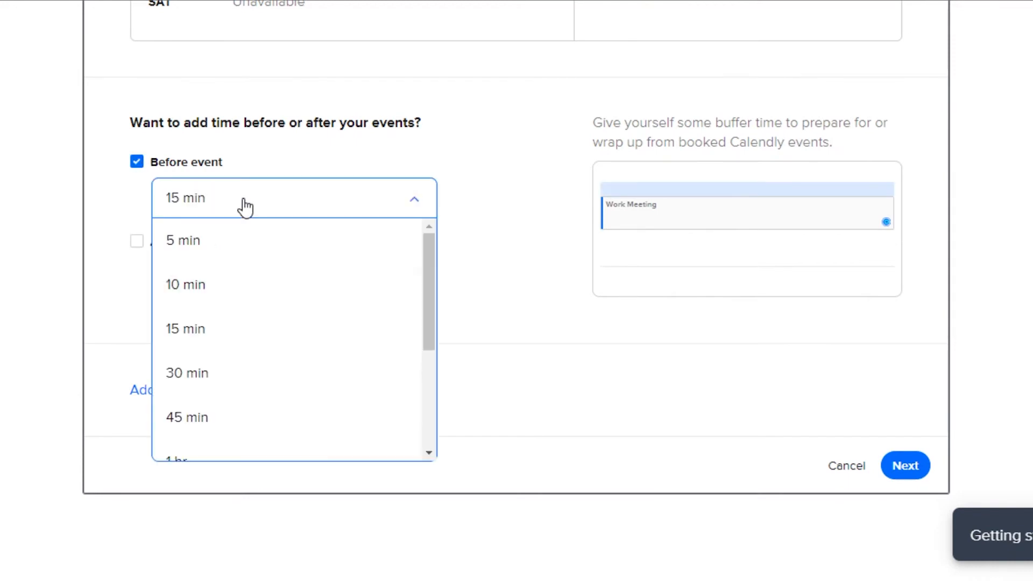
{"action": "left_click", "coordinate": [215, 328]}
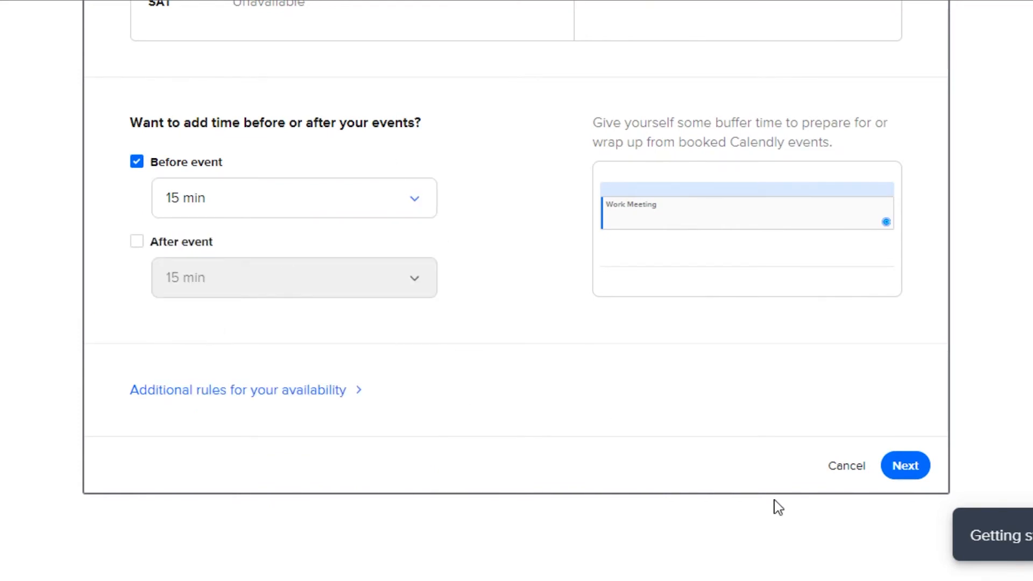
{"action": "left_click", "coordinate": [912, 478]}
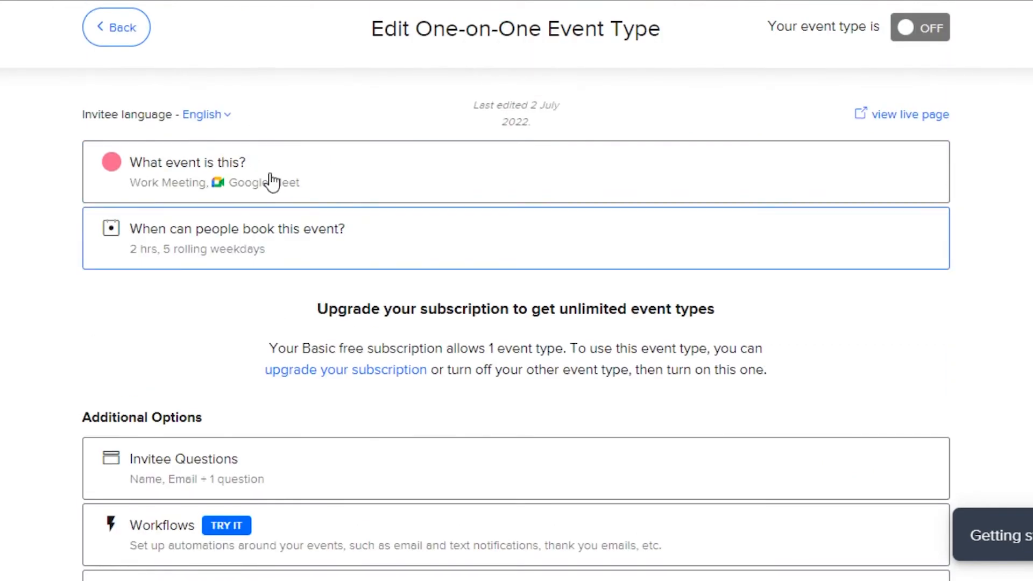
Step: Examine the event type's additional options and its invitee questions, leaving the questions without saving changes
{"action": "scroll", "coordinate": [517, 291], "scroll_direction": "down", "scroll_amount": 5}
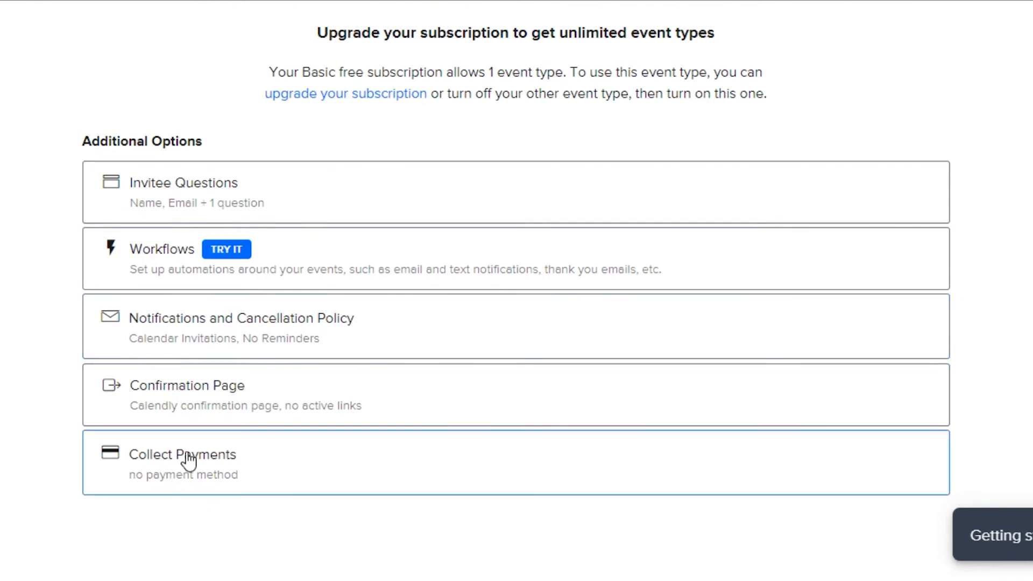
{"action": "left_click", "coordinate": [210, 202]}
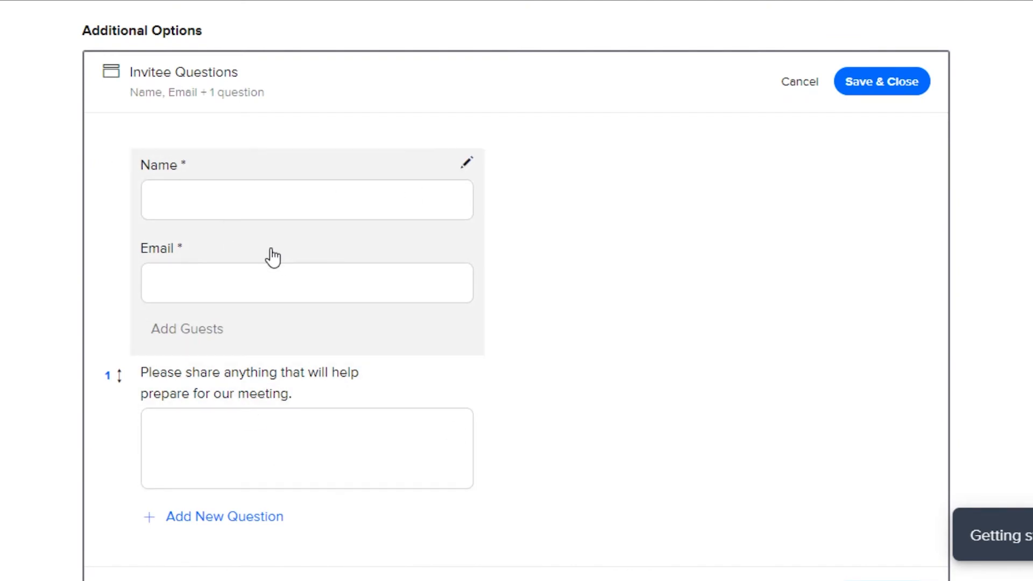
{"action": "left_click", "coordinate": [800, 82]}
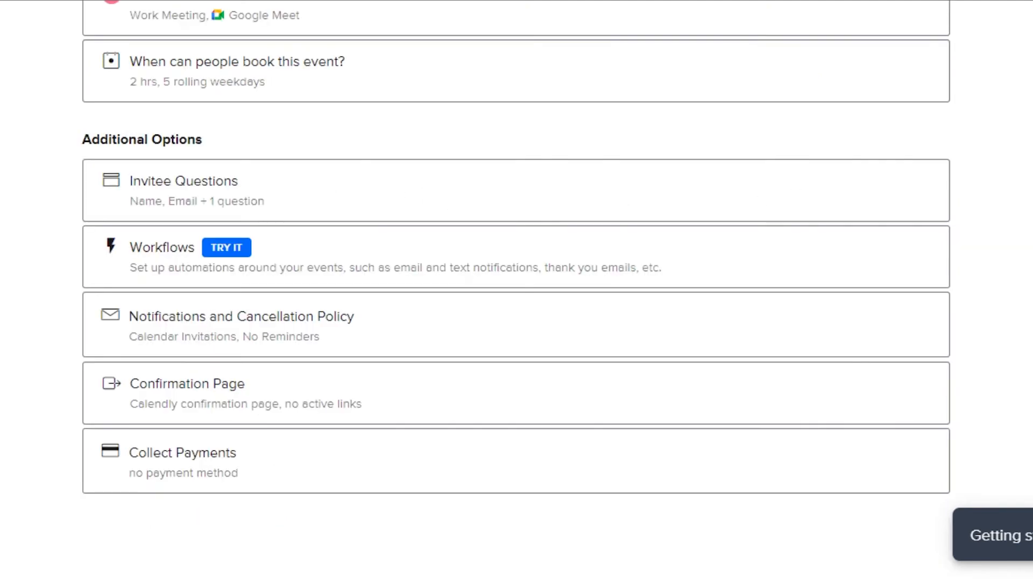
Step: View the event type's live booking page and return to the event type editor
{"action": "scroll", "coordinate": [516, 291], "scroll_direction": "up", "scroll_amount": 5}
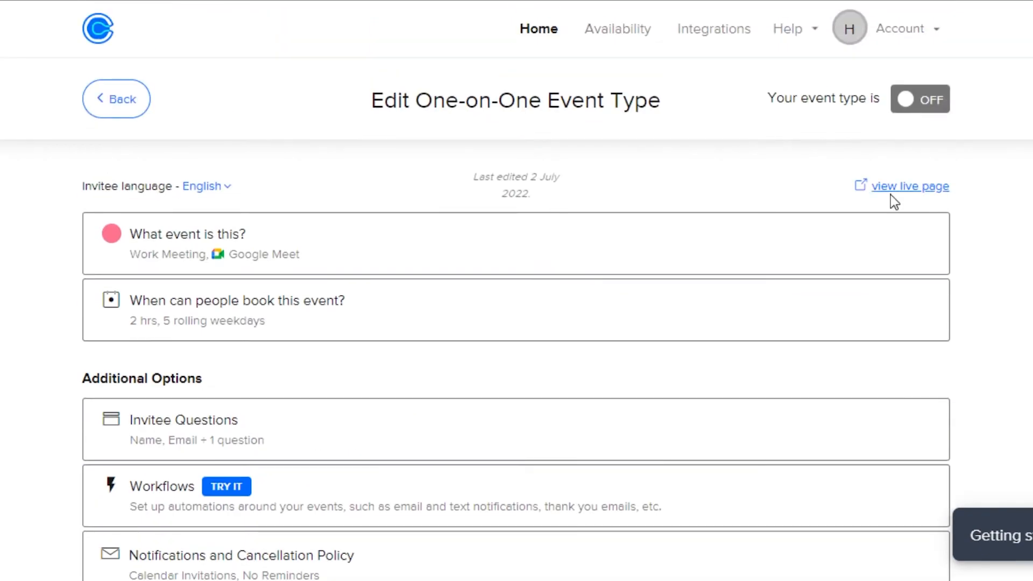
{"action": "left_click", "coordinate": [892, 193]}
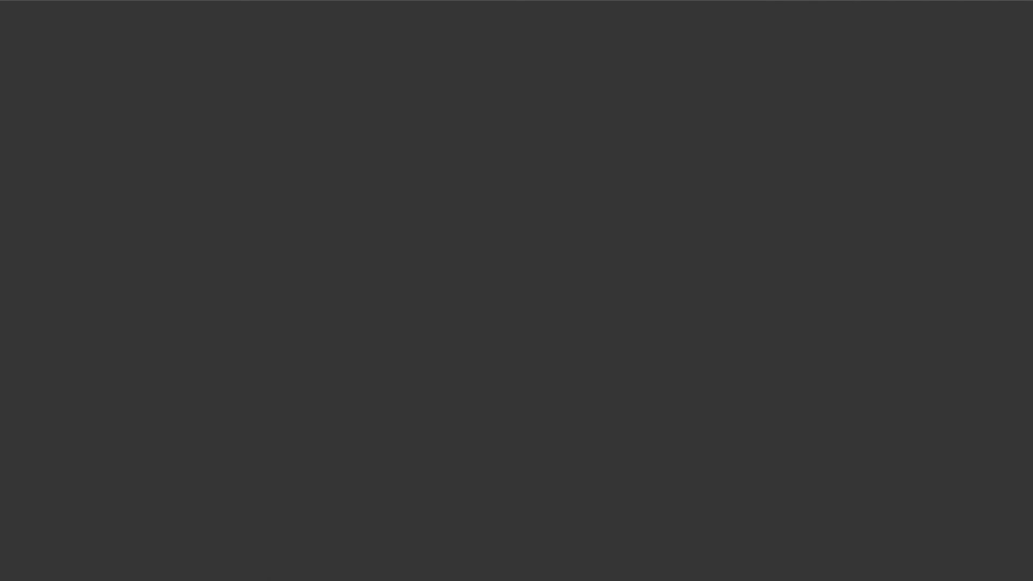
{"action": "left_click", "coordinate": [672, 1]}
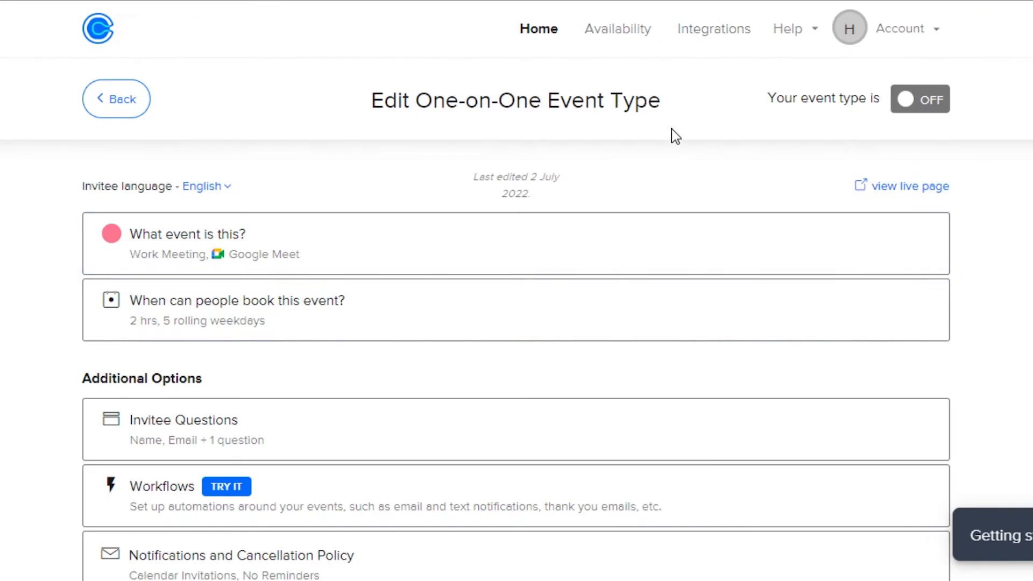
Step: Try to turn on the Work Meeting event type and dismiss the Essentials upgrade offer
{"action": "left_click", "coordinate": [915, 102]}
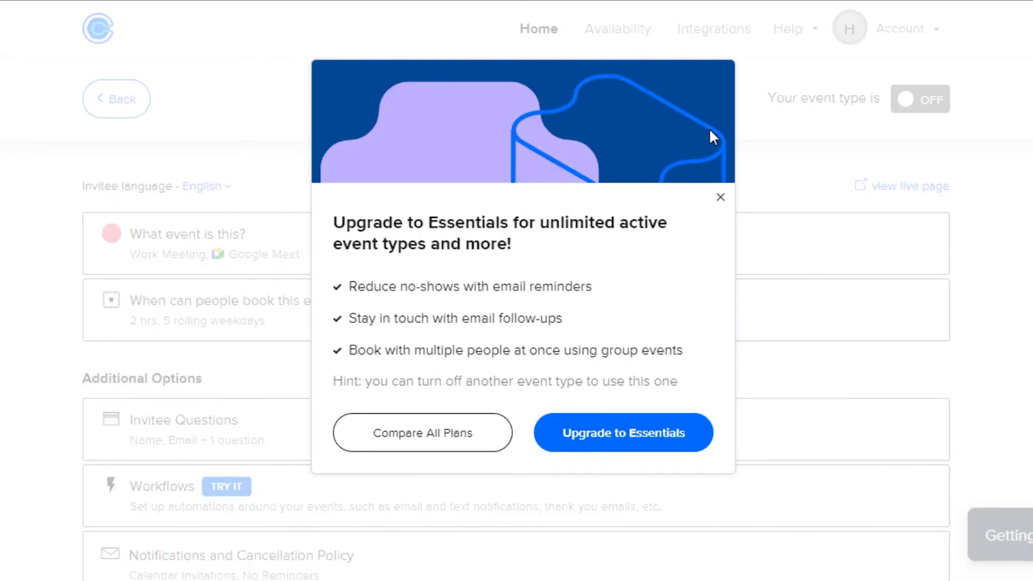
{"action": "left_click", "coordinate": [721, 197]}
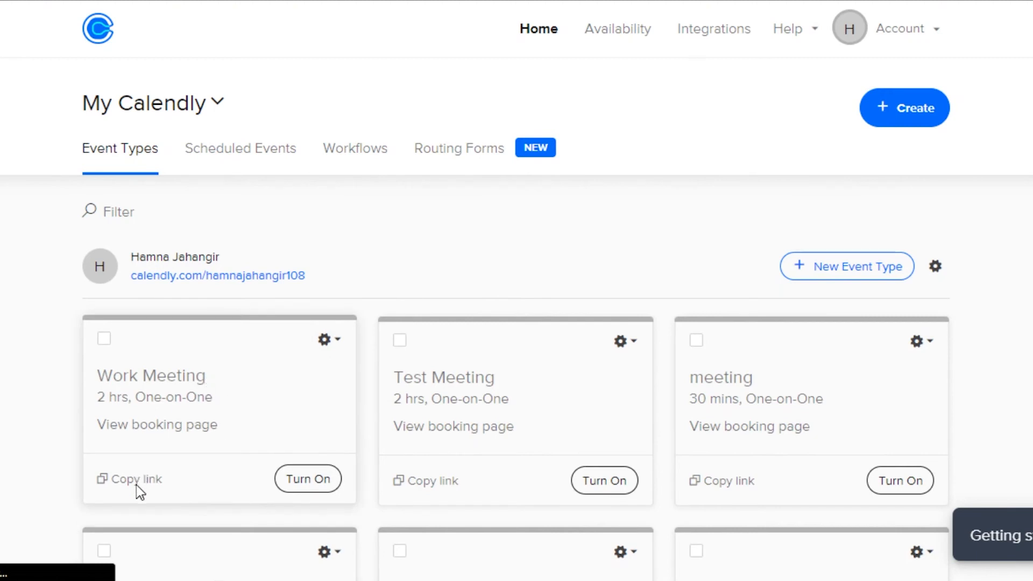
Step: Look at the scheduled events overview and the workflows page of the account
{"action": "left_click", "coordinate": [259, 168]}
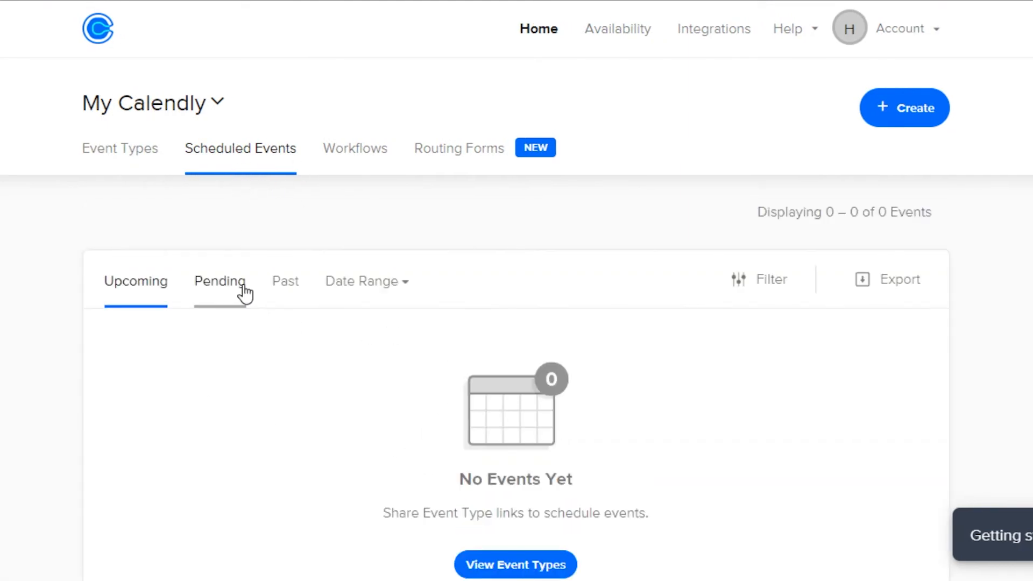
{"action": "left_click", "coordinate": [344, 155]}
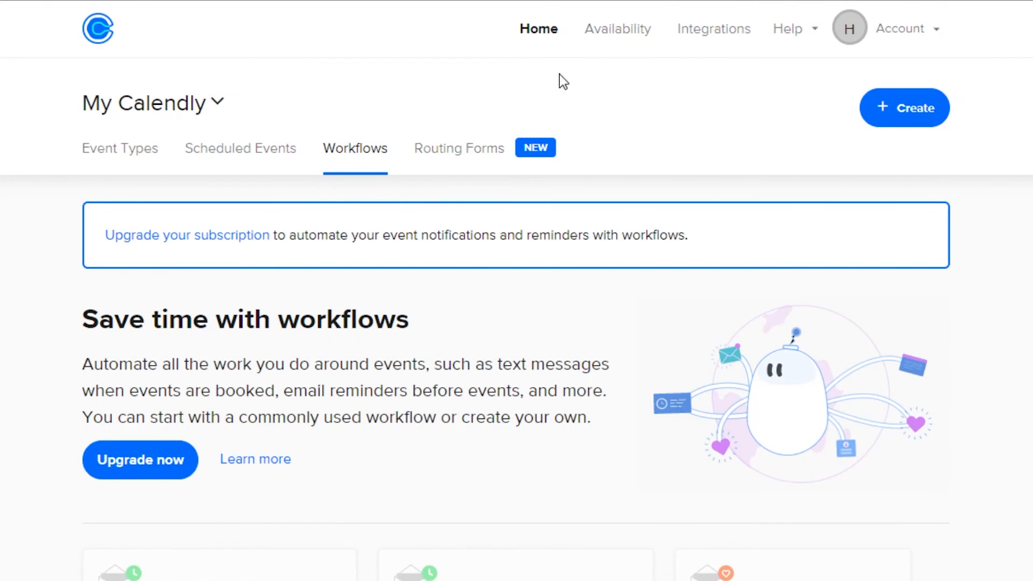
Step: Examine the full list of available Calendly integrations, from API and webhooks through Zoom
{"action": "left_click", "coordinate": [706, 46]}
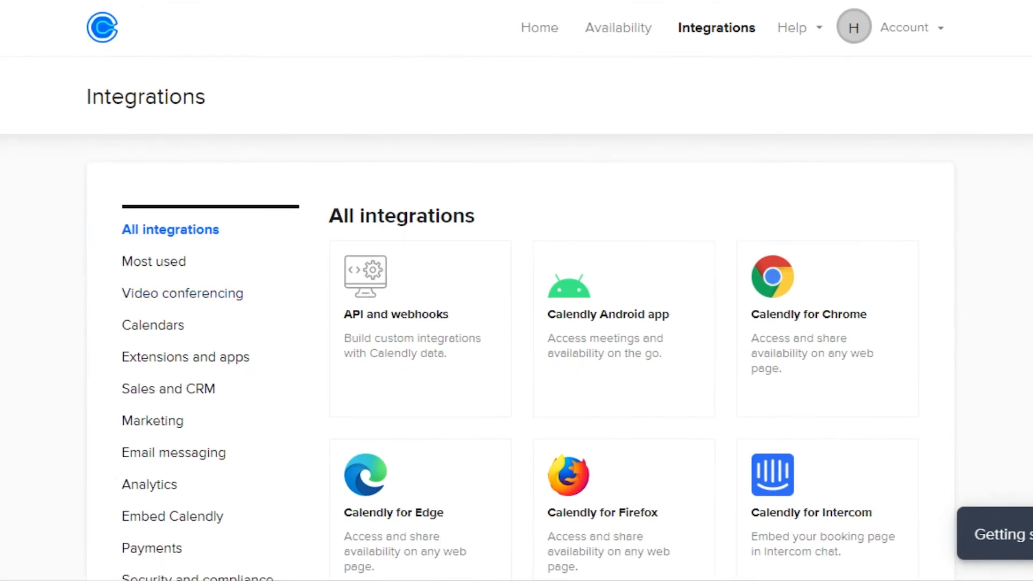
{"action": "scroll", "coordinate": [516, 291], "scroll_direction": "down", "scroll_amount": 2}
{"action": "scroll", "coordinate": [517, 290], "scroll_direction": "down", "scroll_amount": 3}
{"action": "scroll", "coordinate": [516, 291], "scroll_direction": "up", "scroll_amount": 4}
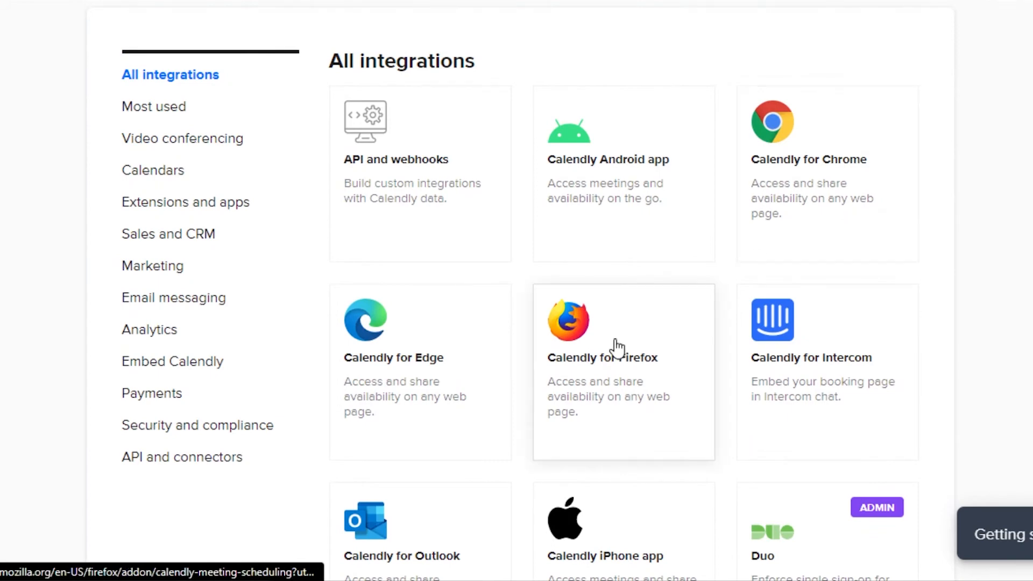
{"action": "scroll", "coordinate": [517, 291], "scroll_direction": "down", "scroll_amount": 5}
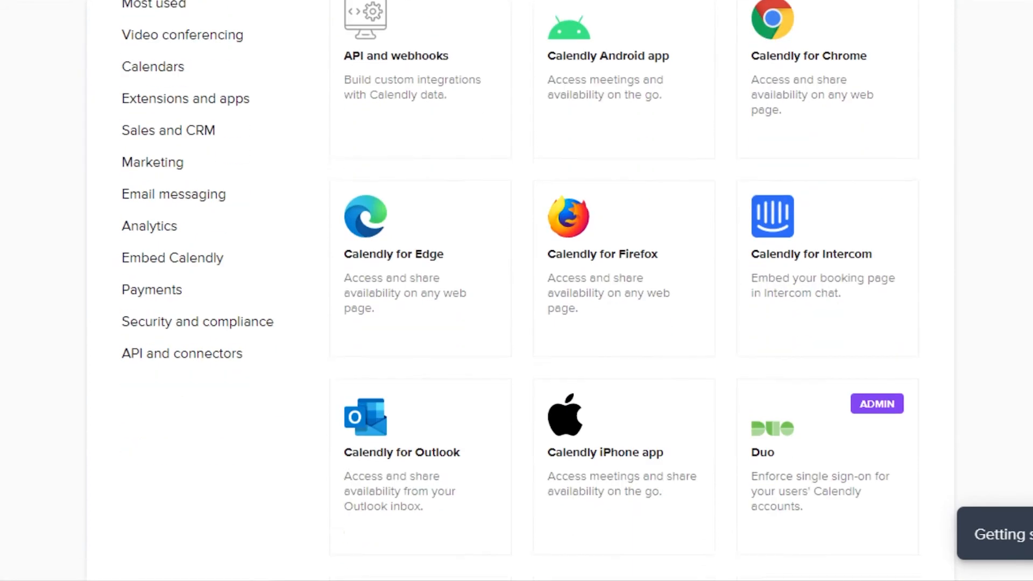
{"action": "scroll", "coordinate": [516, 290], "scroll_direction": "down", "scroll_amount": 8}
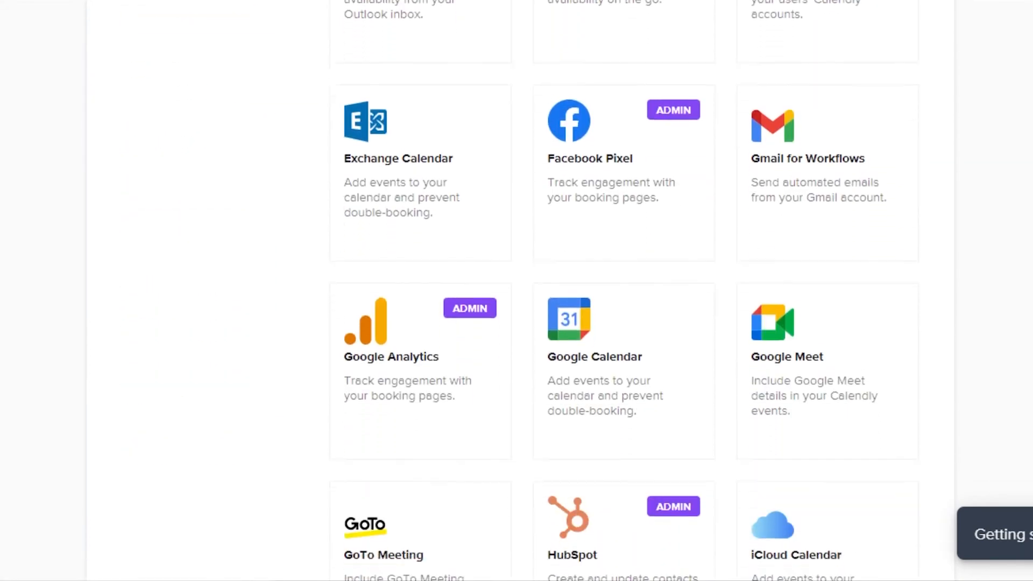
{"action": "scroll", "coordinate": [517, 290], "scroll_direction": "down", "scroll_amount": 7}
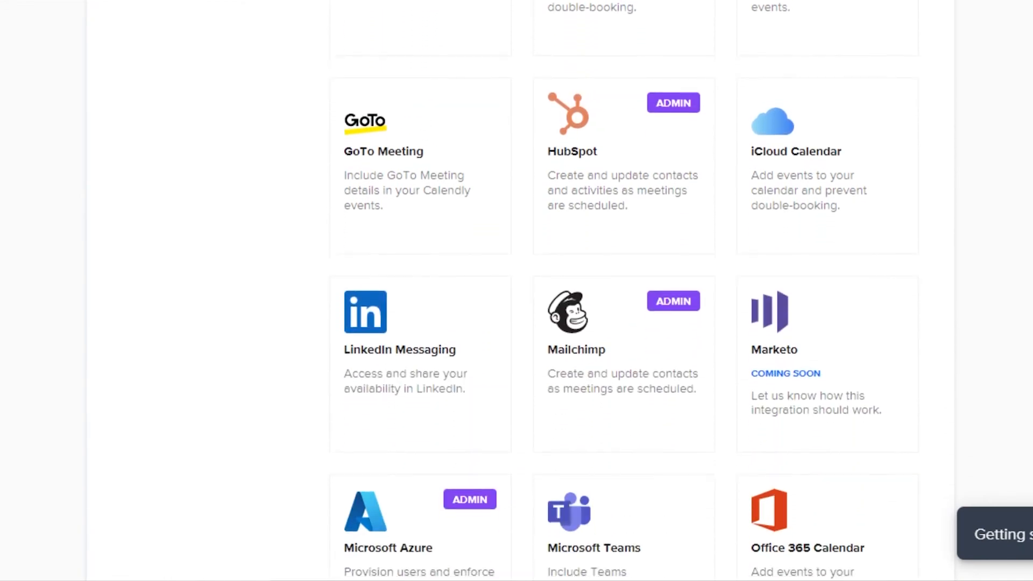
{"action": "scroll", "coordinate": [516, 291], "scroll_direction": "down", "scroll_amount": 10}
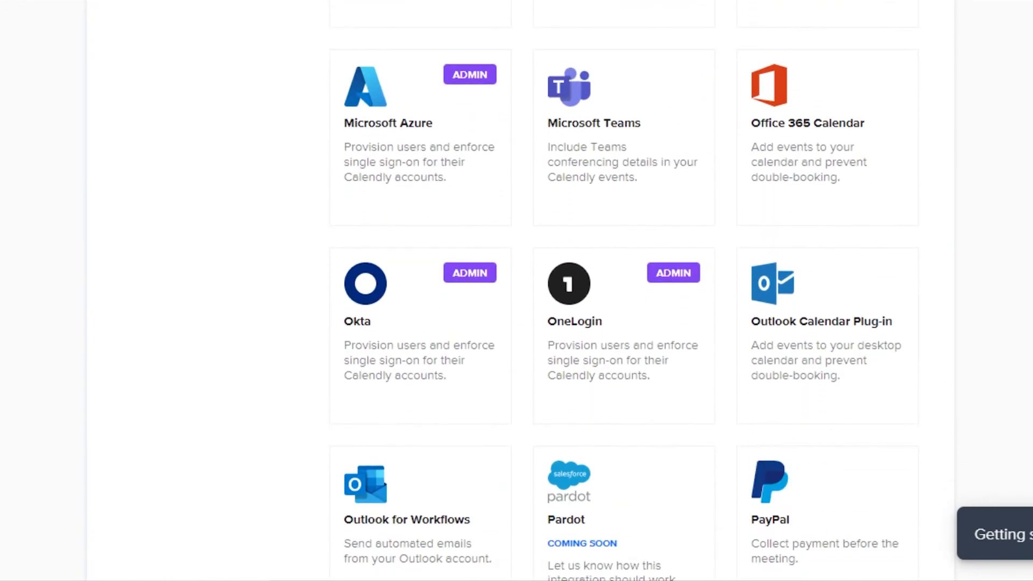
{"action": "scroll", "coordinate": [517, 291], "scroll_direction": "down", "scroll_amount": 9}
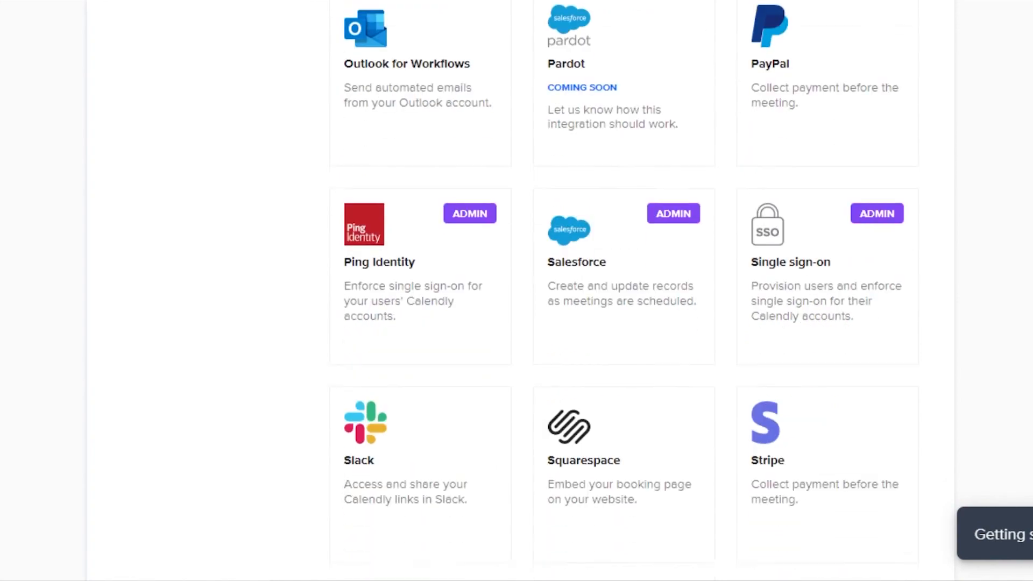
{"action": "scroll", "coordinate": [517, 291], "scroll_direction": "down", "scroll_amount": 6}
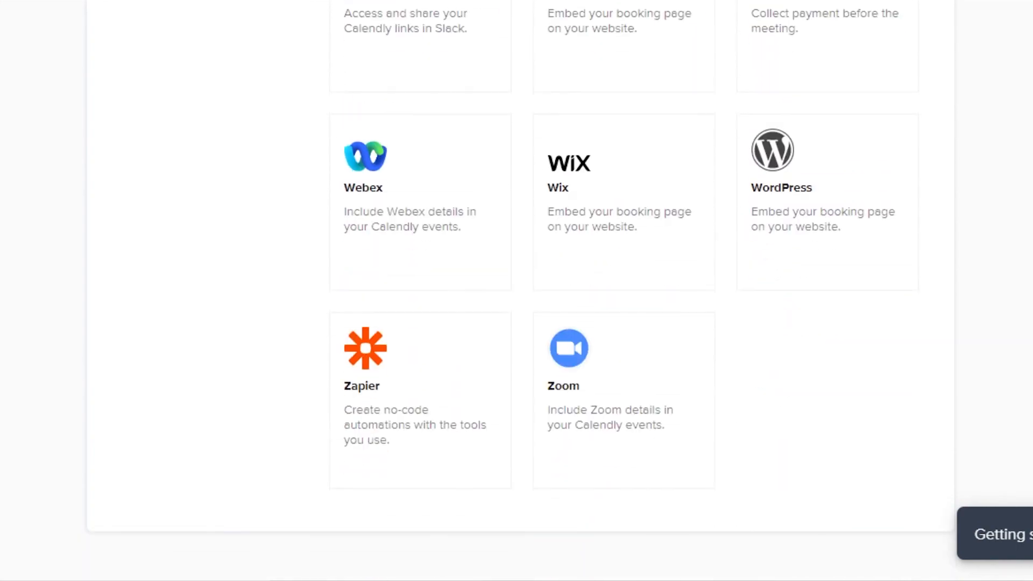
{"action": "scroll", "coordinate": [517, 291], "scroll_direction": "up", "scroll_amount": 20}
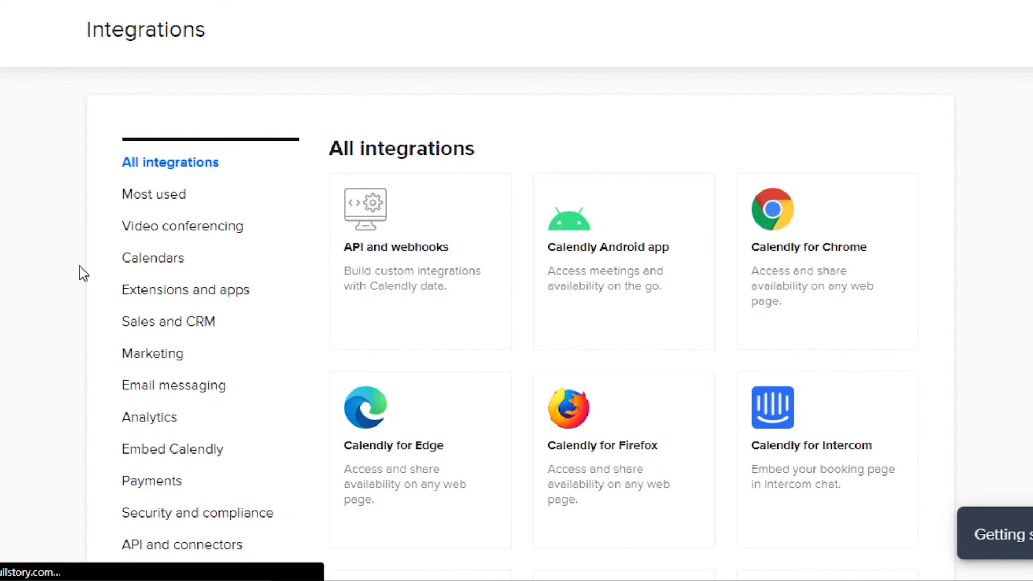
Step: Return to the account's event types and look through the list of meeting cards
{"action": "left_click", "coordinate": [178, 186]}
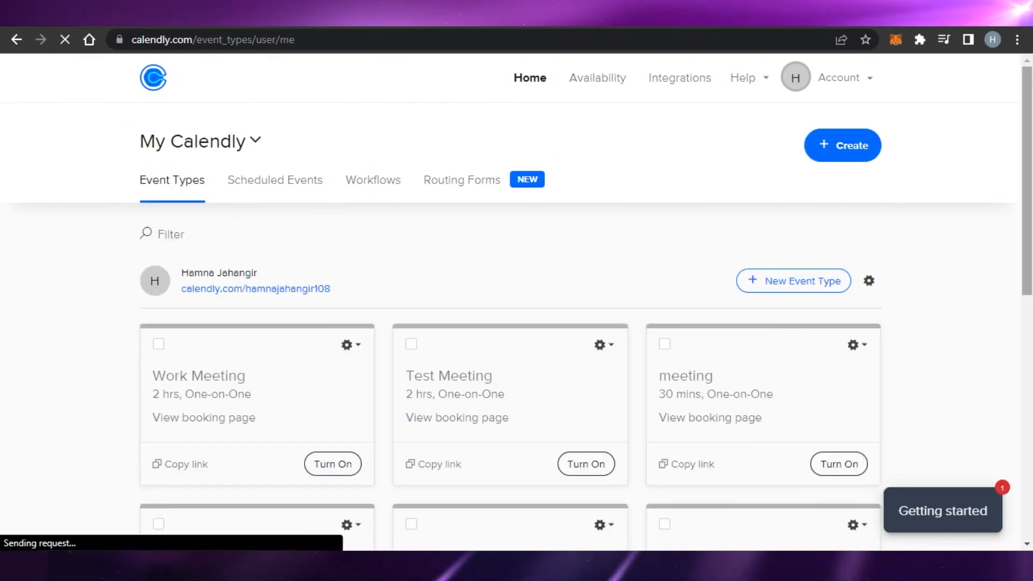
{"action": "scroll", "coordinate": [992, 115], "scroll_direction": "down", "scroll_amount": 8}
{"action": "scroll", "coordinate": [510, 301], "scroll_direction": "up", "scroll_amount": 7}
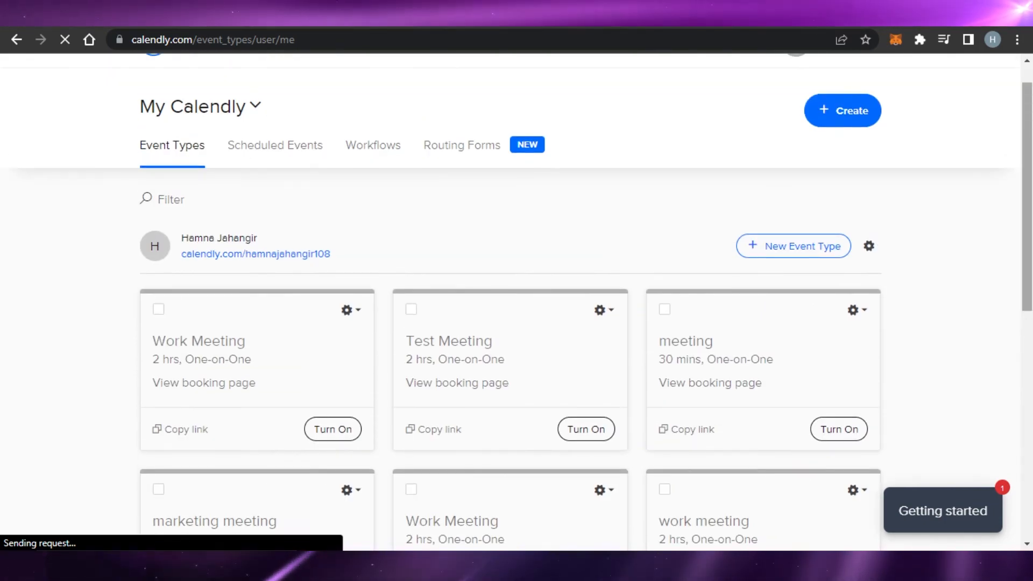